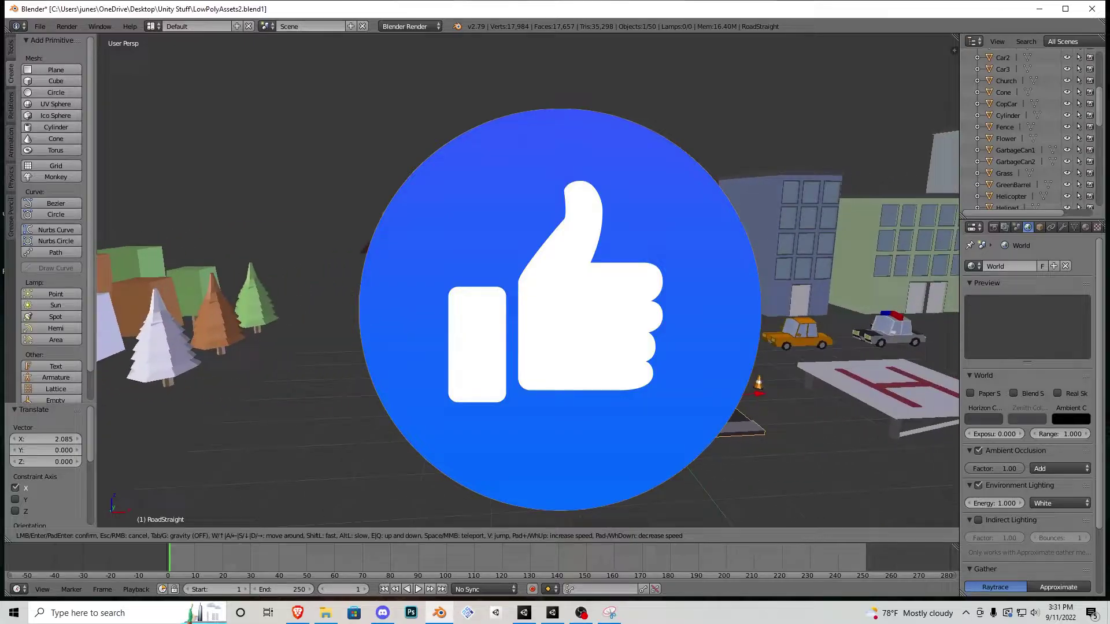
# Step: Examine the low-poly buildings, vehicles, helicopters, props and trees in the asset scene from near and far
pyautogui.press('d')
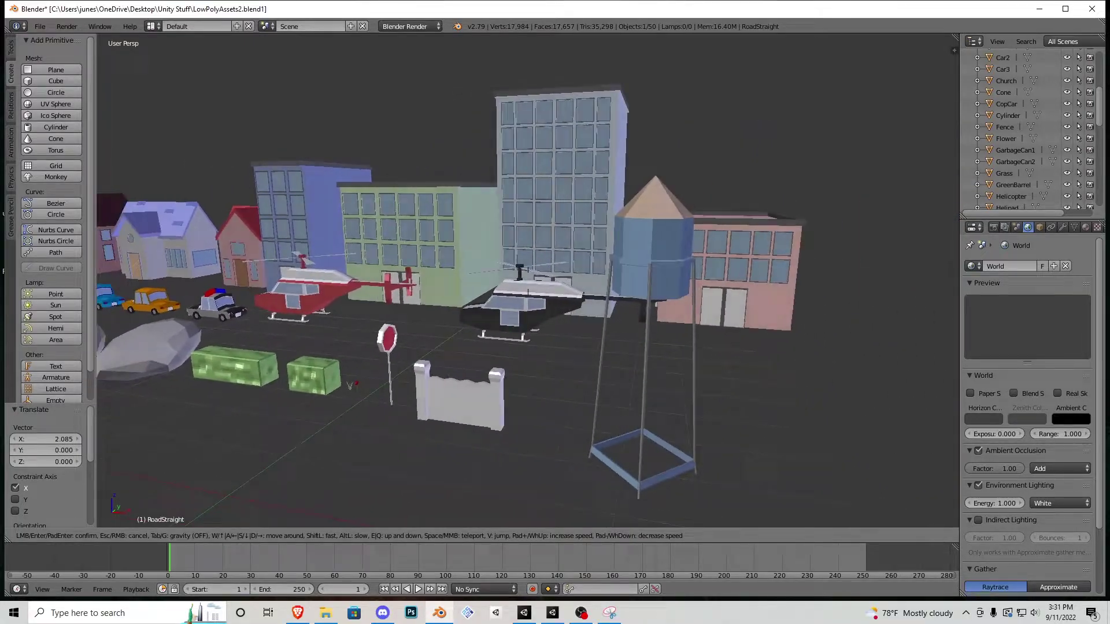
pyautogui.press('s')
pyautogui.press('a')
pyautogui.click(519, 278)
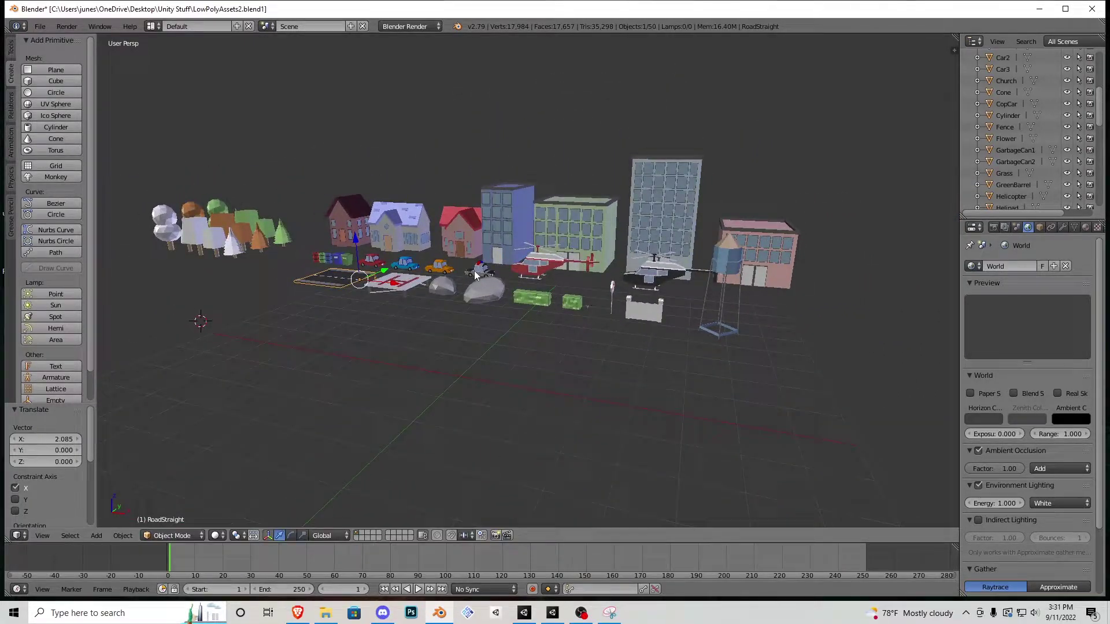
pyautogui.moveTo(474, 272); pyautogui.dragTo(595, 279, button='middle')
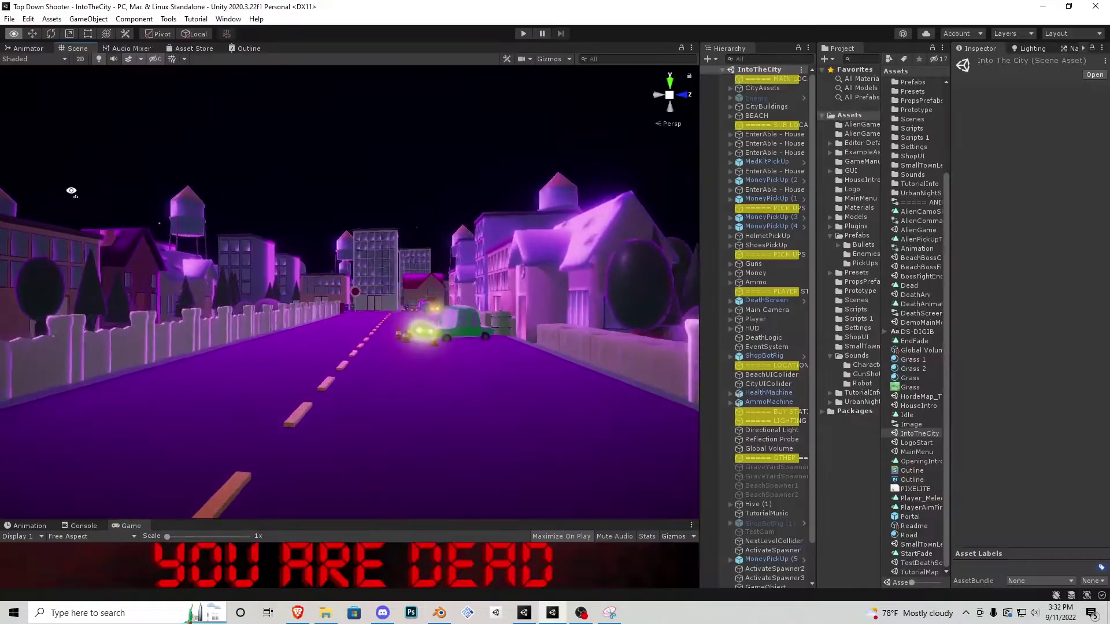
pyautogui.moveTo(72, 185); pyautogui.dragTo(379, 411, button='right')
pyautogui.press('w')
pyautogui.scroll(-4, 379, 193)
pyautogui.scroll(-1, 383, 194)
pyautogui.scroll(10, 386, 393)
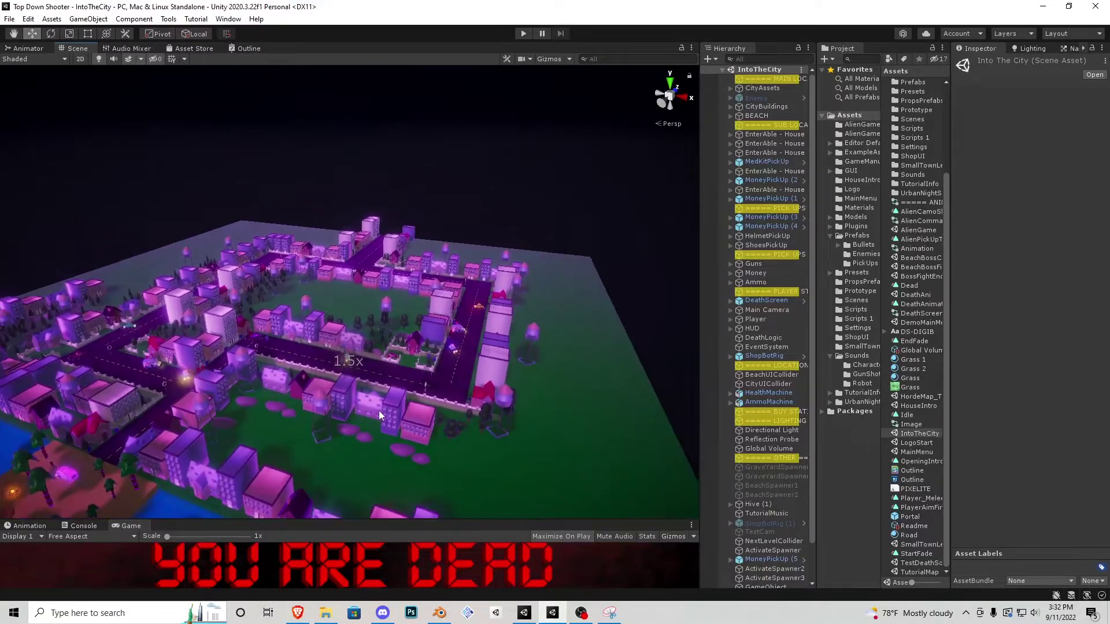
# Step: Switch to Unity and view the IntoTheCity level's streets and buildings from another angle
pyautogui.moveTo(379, 410); pyautogui.dragTo(352, 309, button='middle')
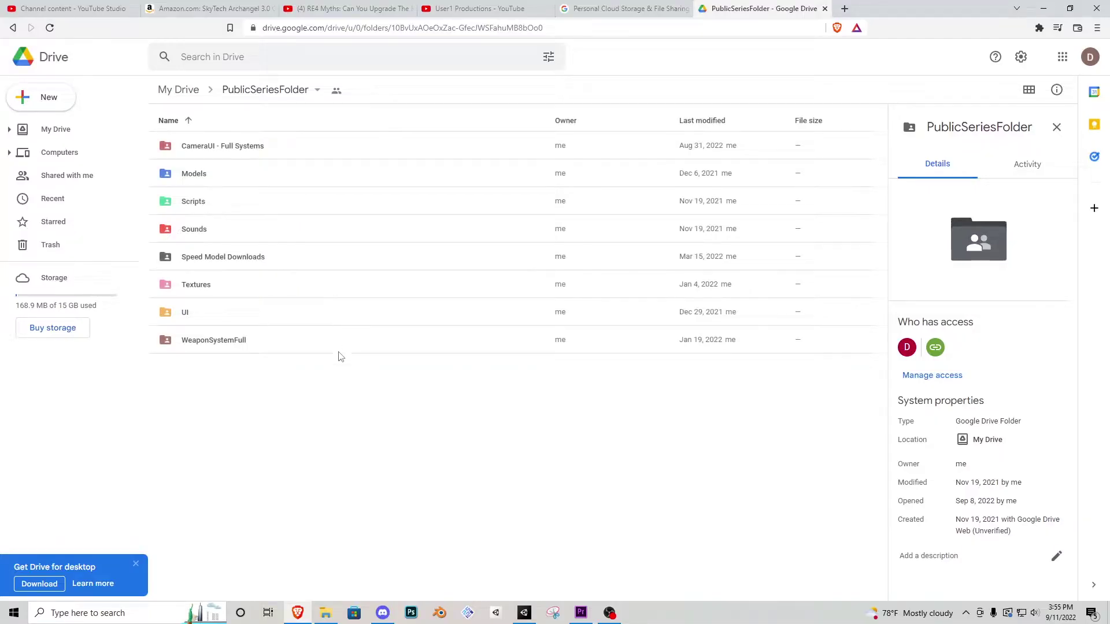
pyautogui.moveTo(425, 433); pyautogui.dragTo(282, 383)
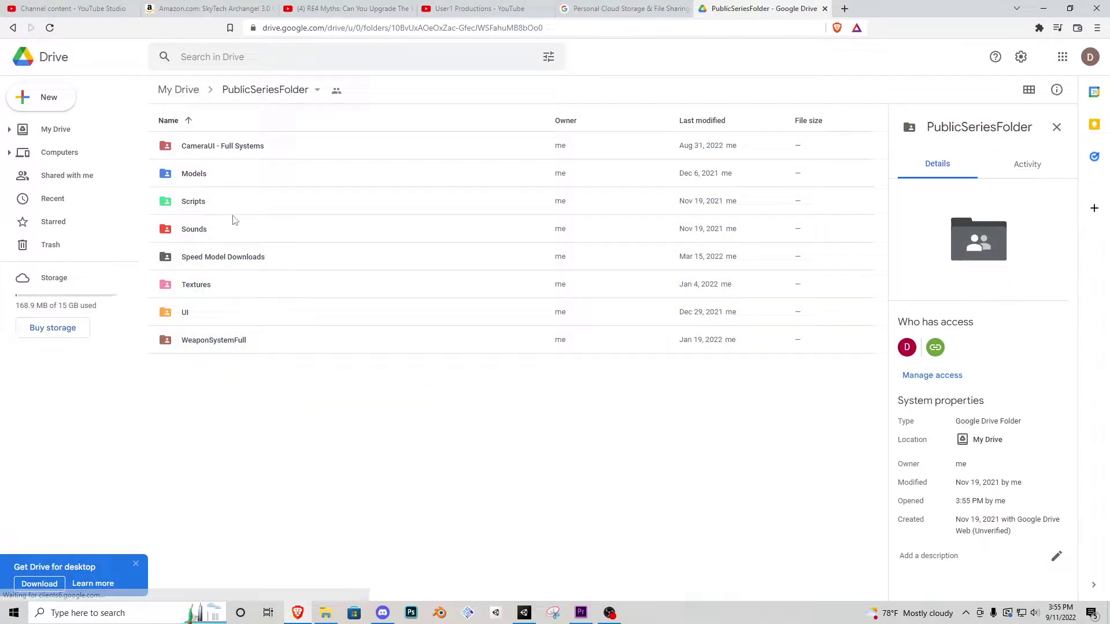
# Step: Switch to Google Drive and browse the Scripts, Sounds, CameraUI - Full Systems and Textures folders inside PublicSeriesFolder
pyautogui.doubleClick(229, 203)
pyautogui.scroll(-12, 384, 249)
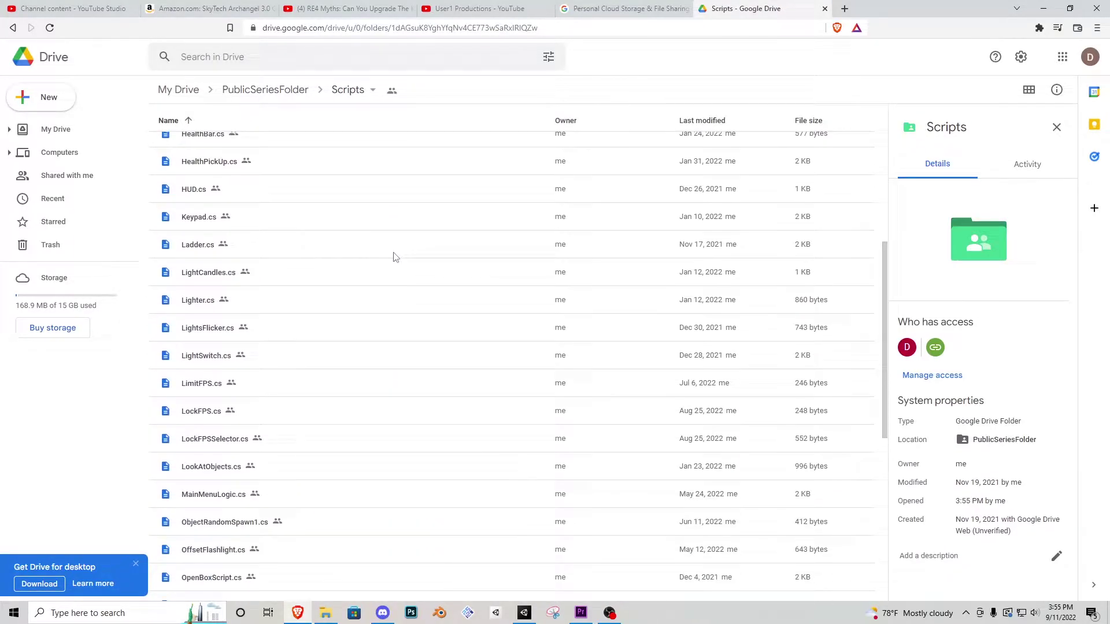
pyautogui.hotkey('alt', 'Left')
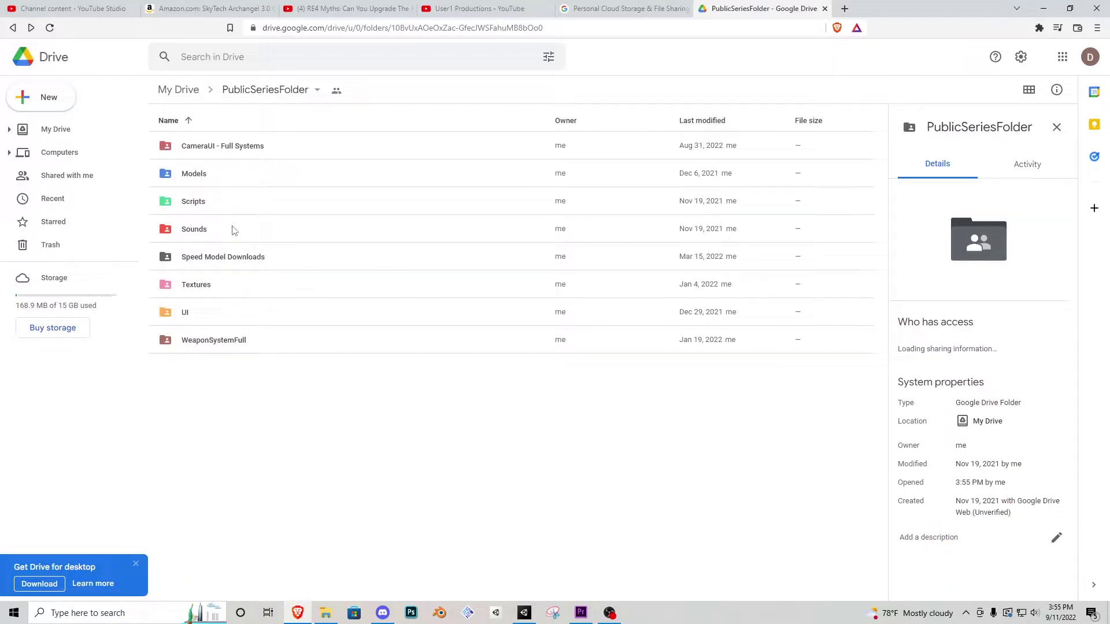
pyautogui.doubleClick(234, 227)
pyautogui.scroll(-1, 253, 203)
pyautogui.hotkey('alt', 'Left')
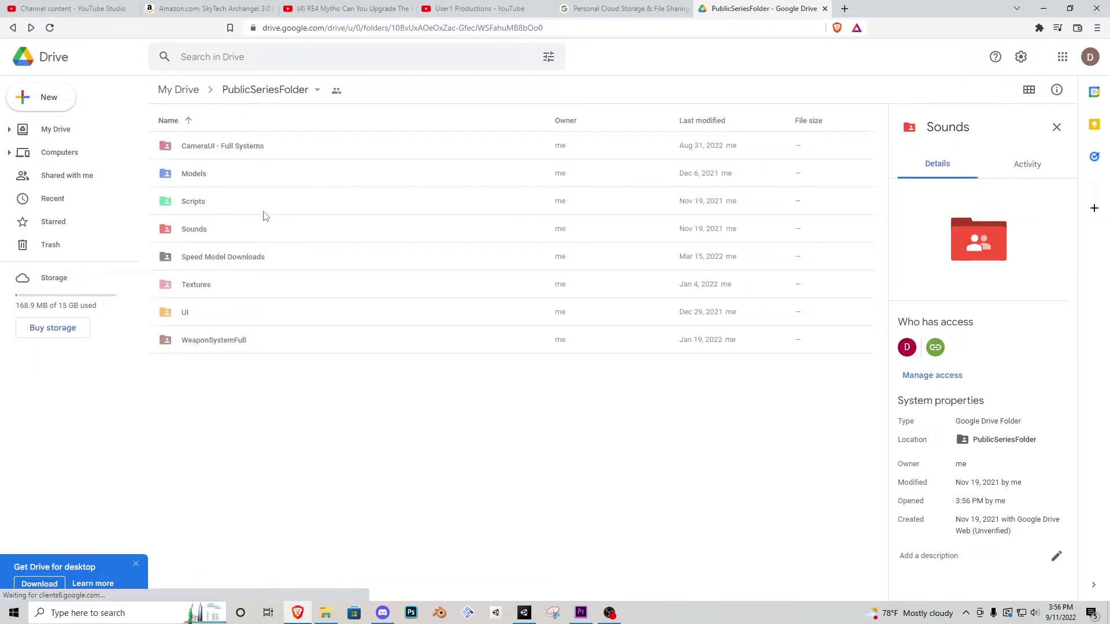
pyautogui.doubleClick(238, 144)
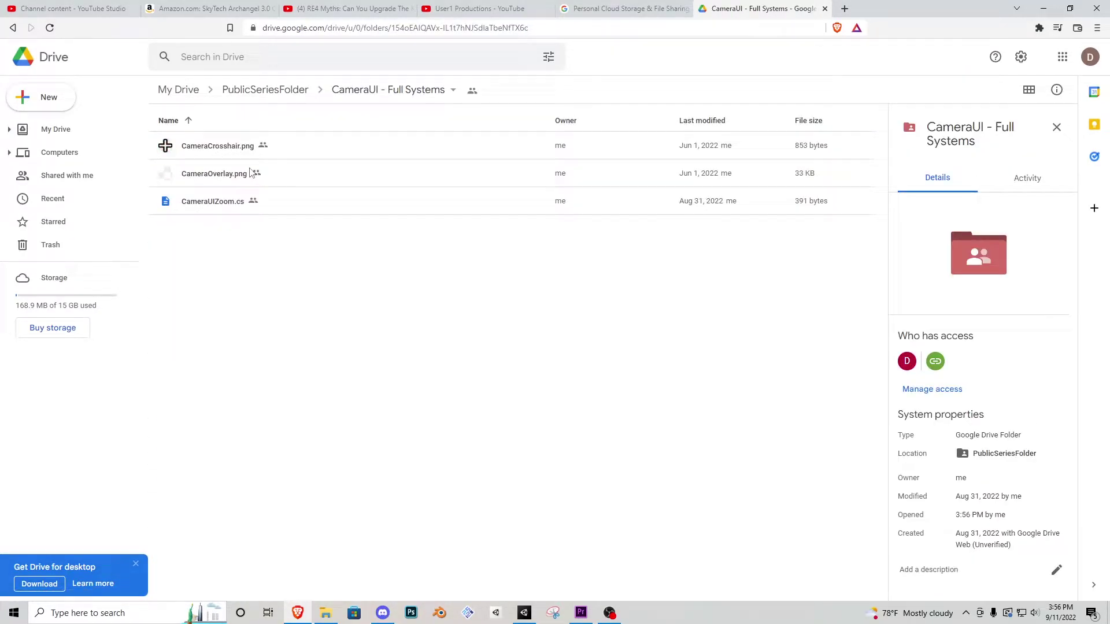
pyautogui.hotkey('alt', 'Left')
pyautogui.doubleClick(238, 282)
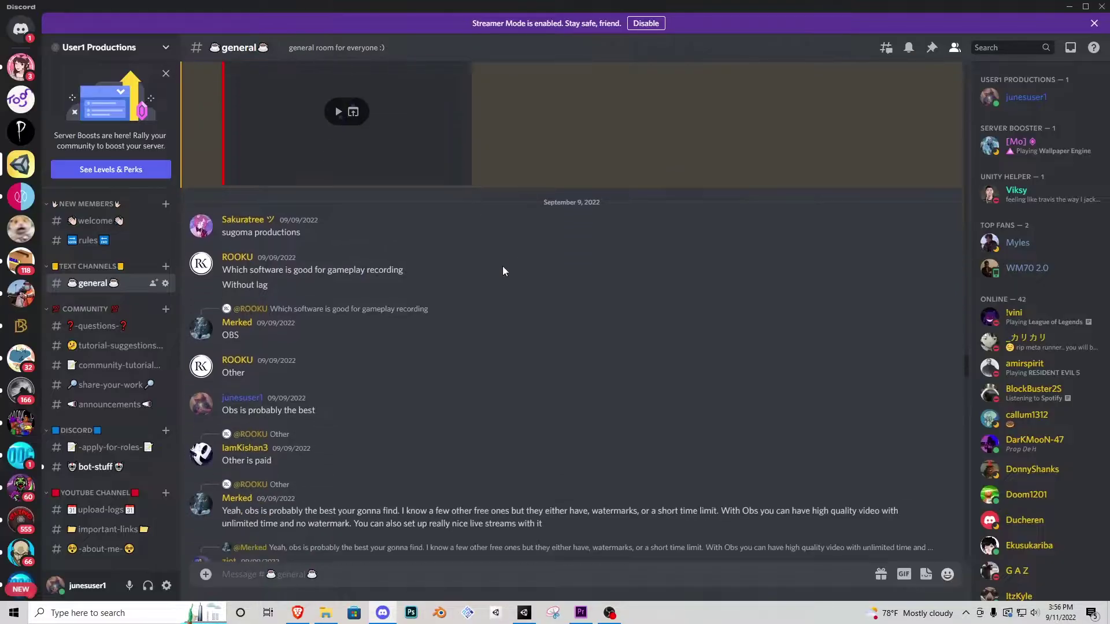
# Step: Switch to Discord and read through the general channel's messages in the User1 Productions server
pyautogui.scroll(-10, 501, 266)
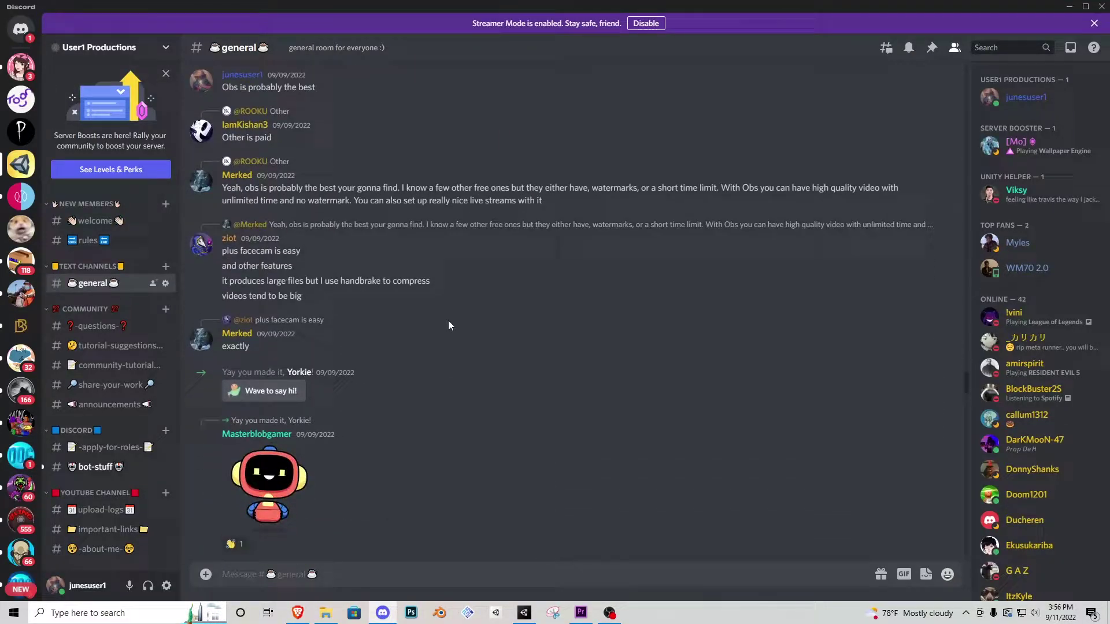
pyautogui.scroll(-15, 393, 369)
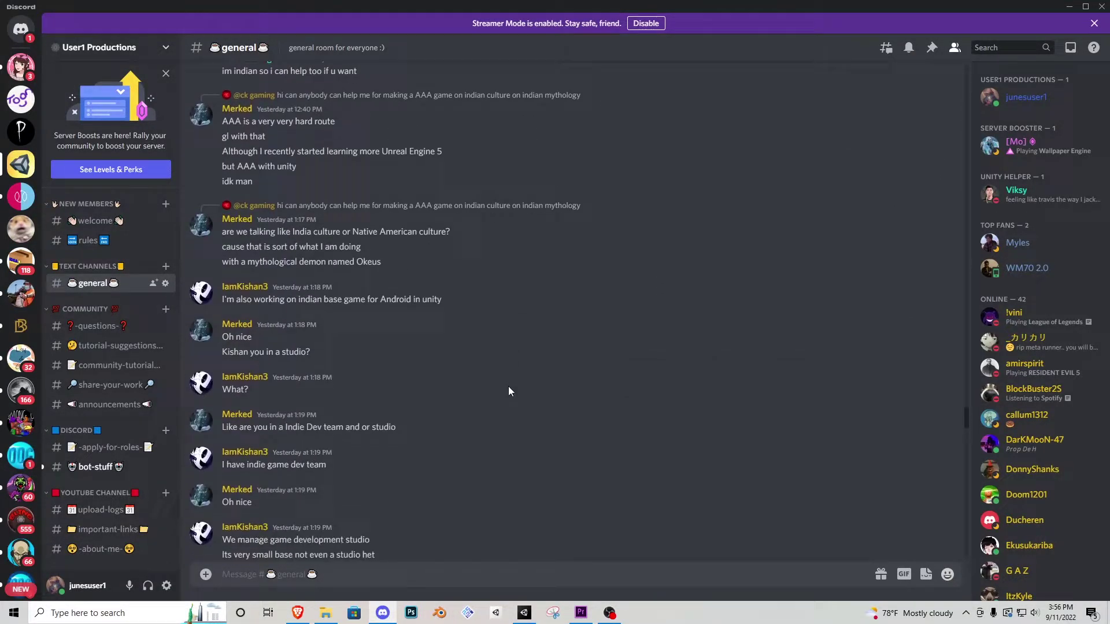
pyautogui.scroll(-15, 474, 382)
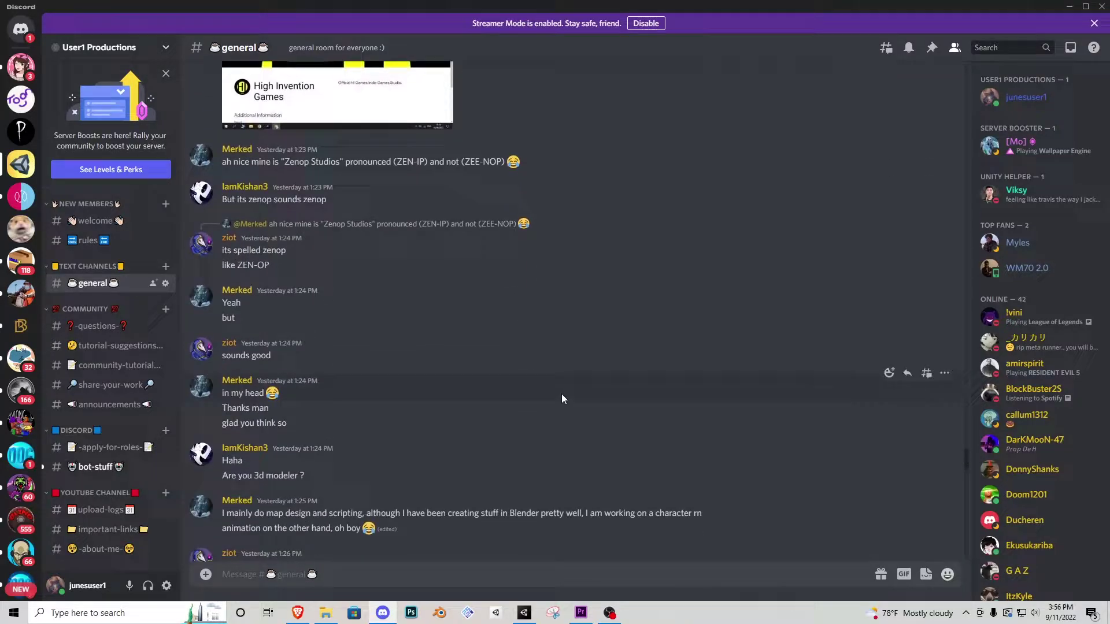
pyautogui.scroll(-15, 491, 408)
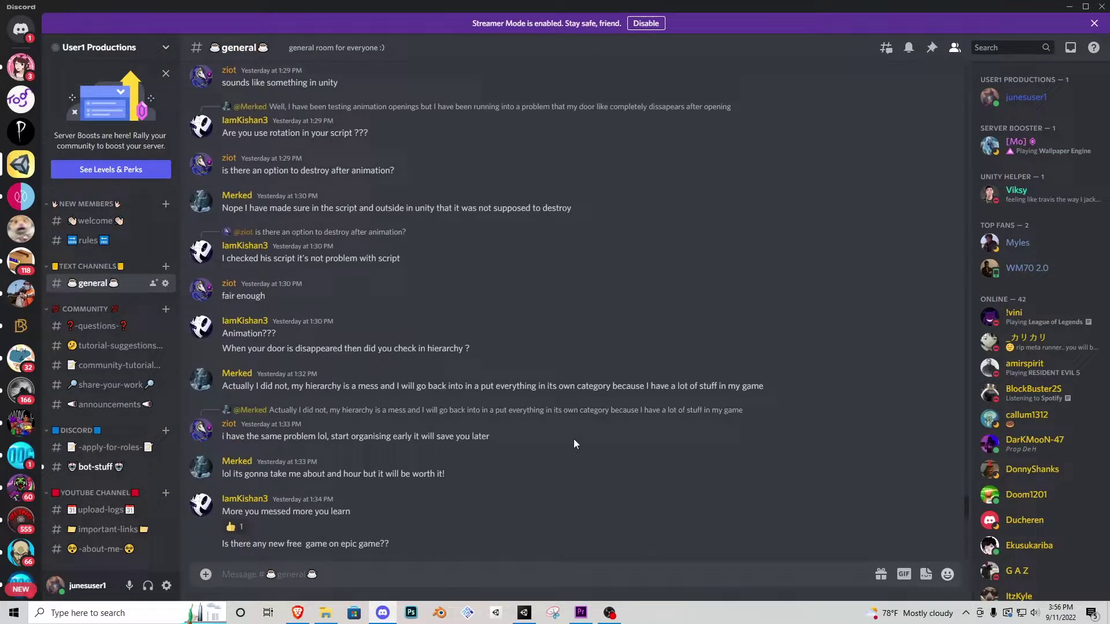
pyautogui.scroll(-15, 532, 441)
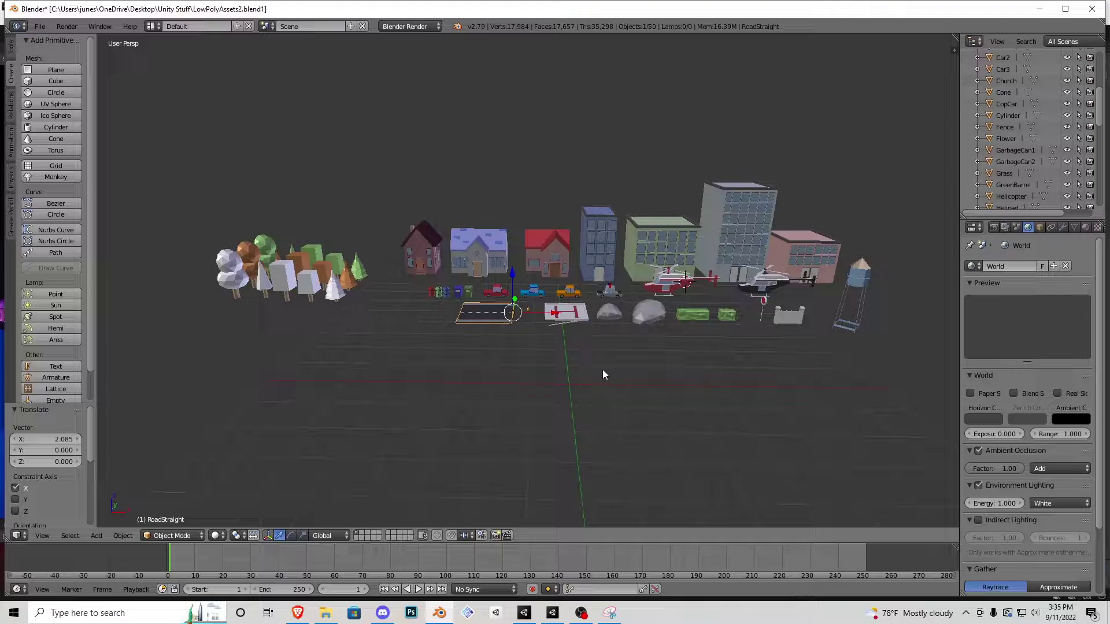
# Step: Switch to Blender and inspect the buildings, helicopters, cars, rocks, hedges, helipad and road by flying along the asset rows
pyautogui.hotkey('shift', 'f')
pyautogui.press('w')
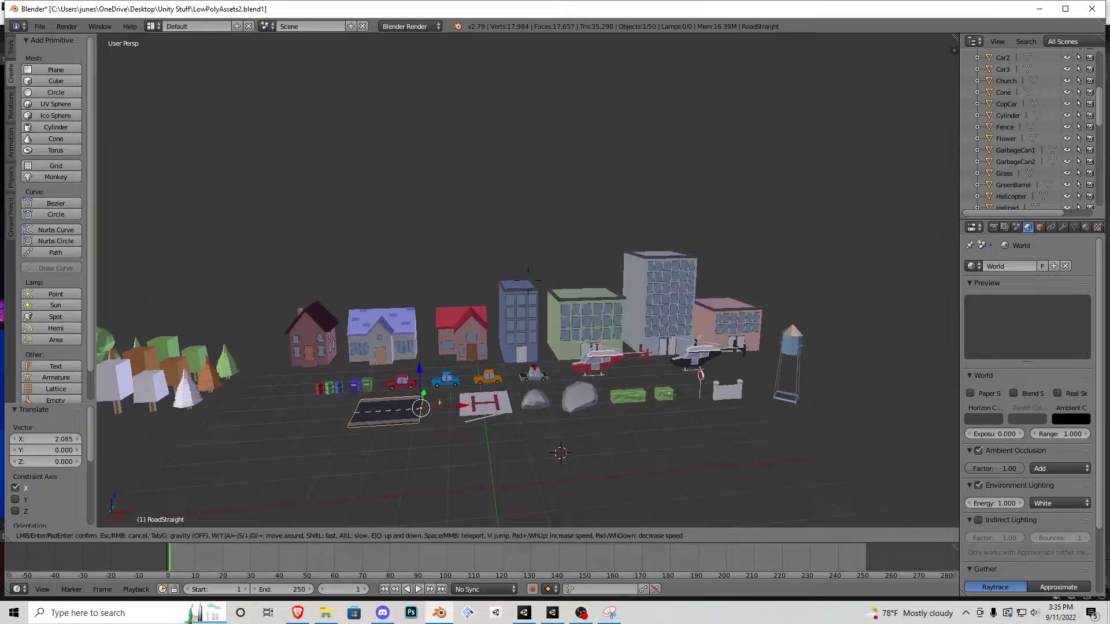
pyautogui.press('w')
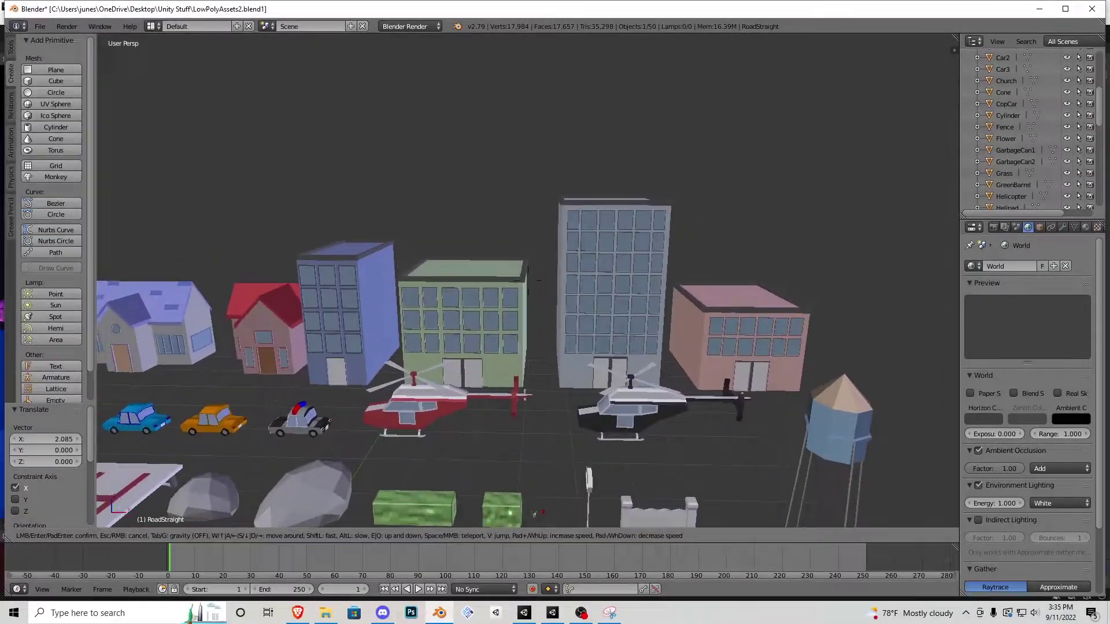
pyautogui.press('w')
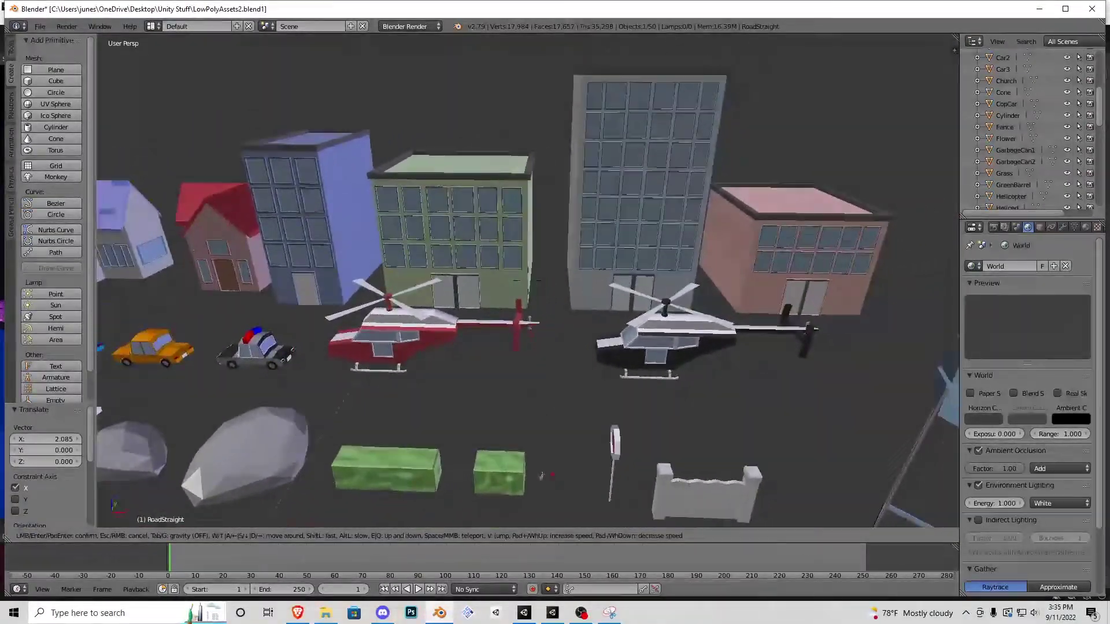
pyautogui.press('s')
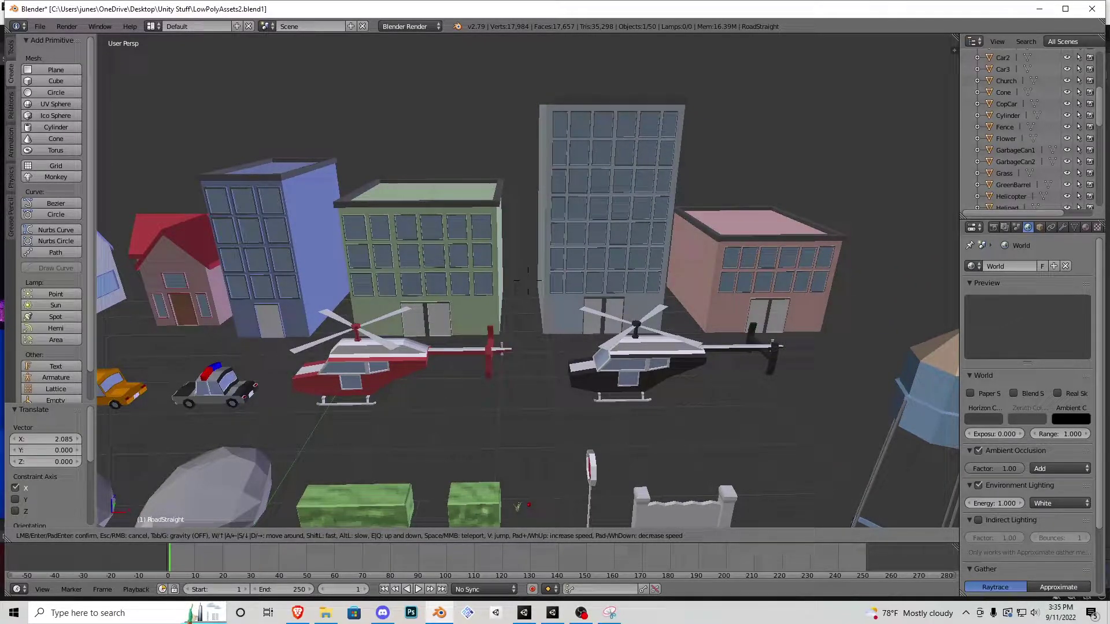
pyautogui.press('s')
pyautogui.press('w')
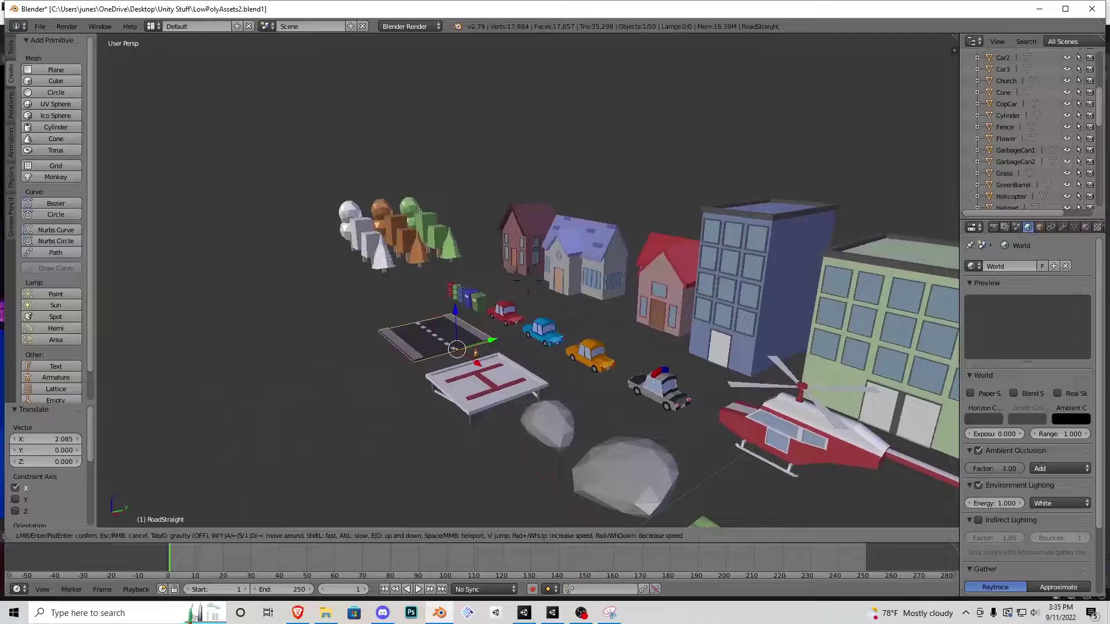
pyautogui.press('s')
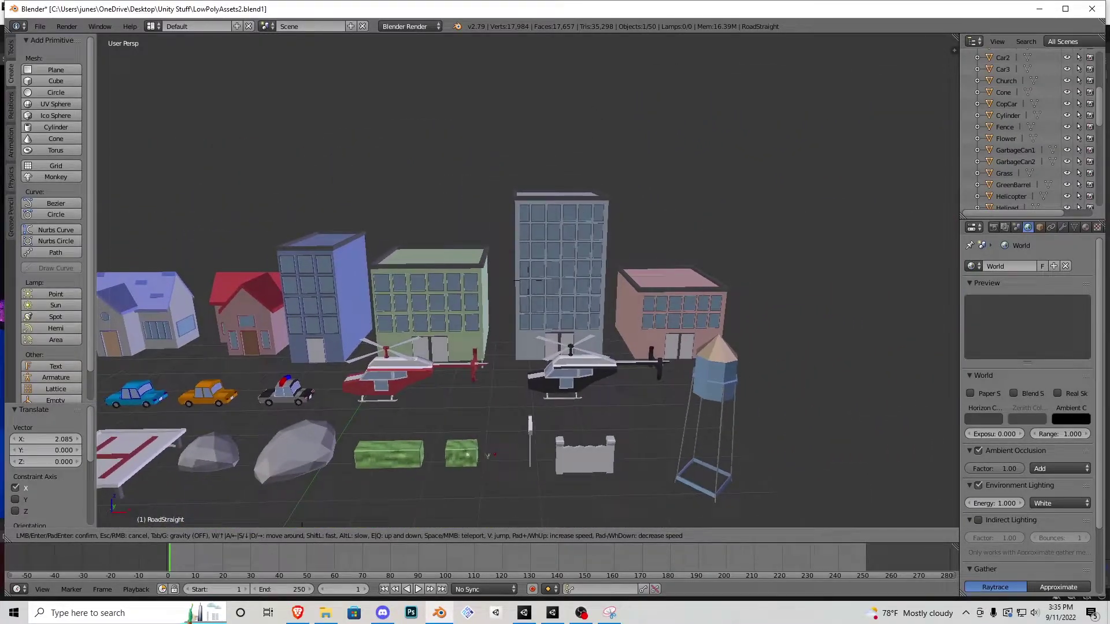
pyautogui.press('a')
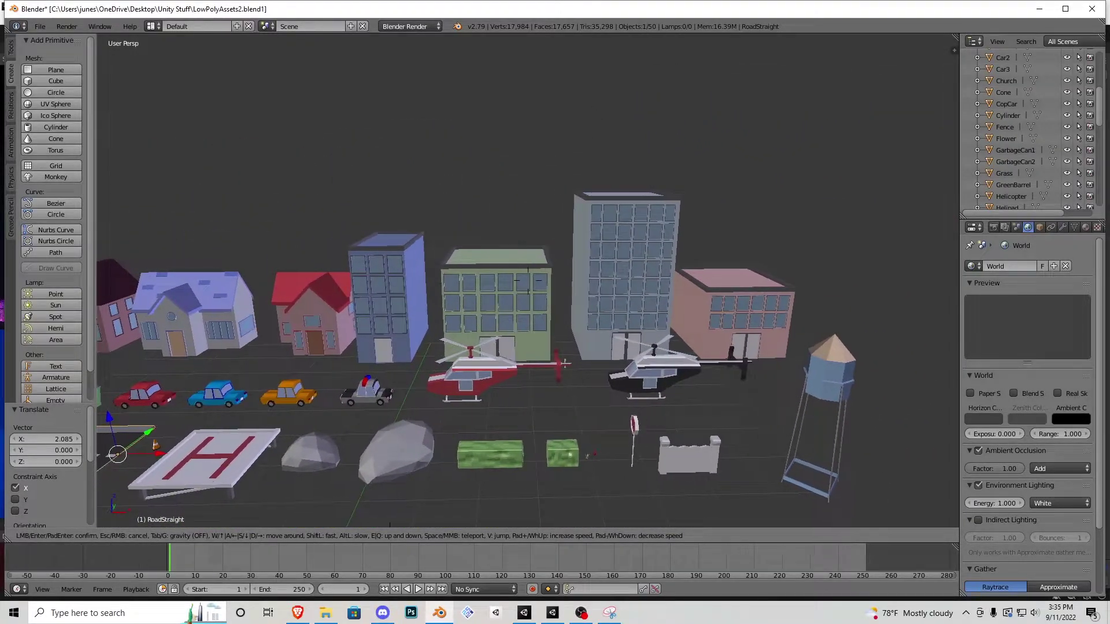
pyautogui.press('a')
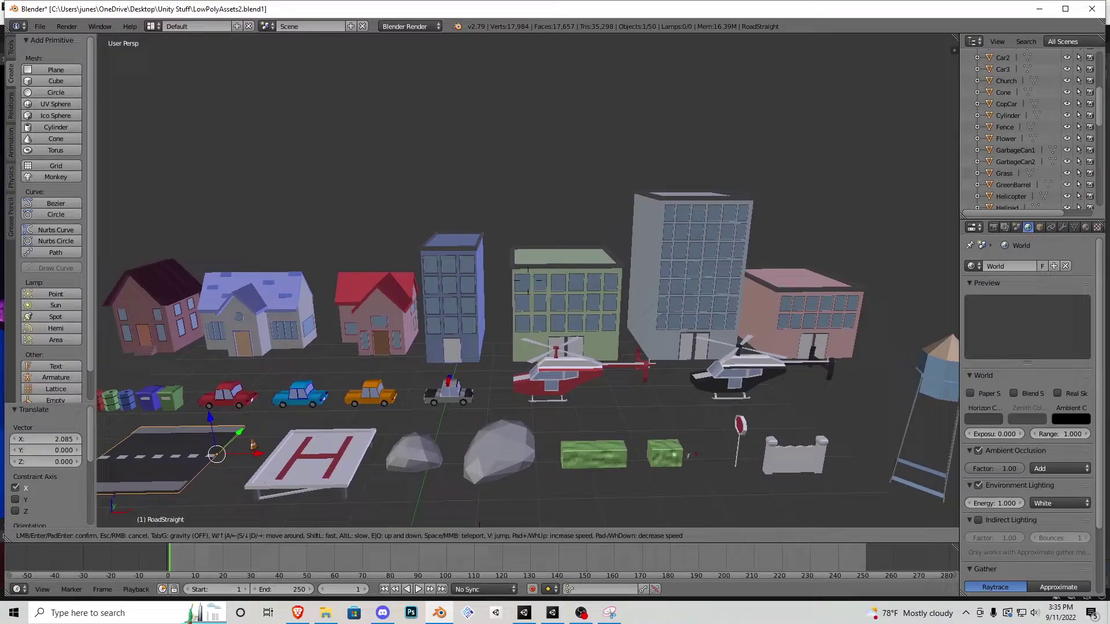
pyautogui.press('a')
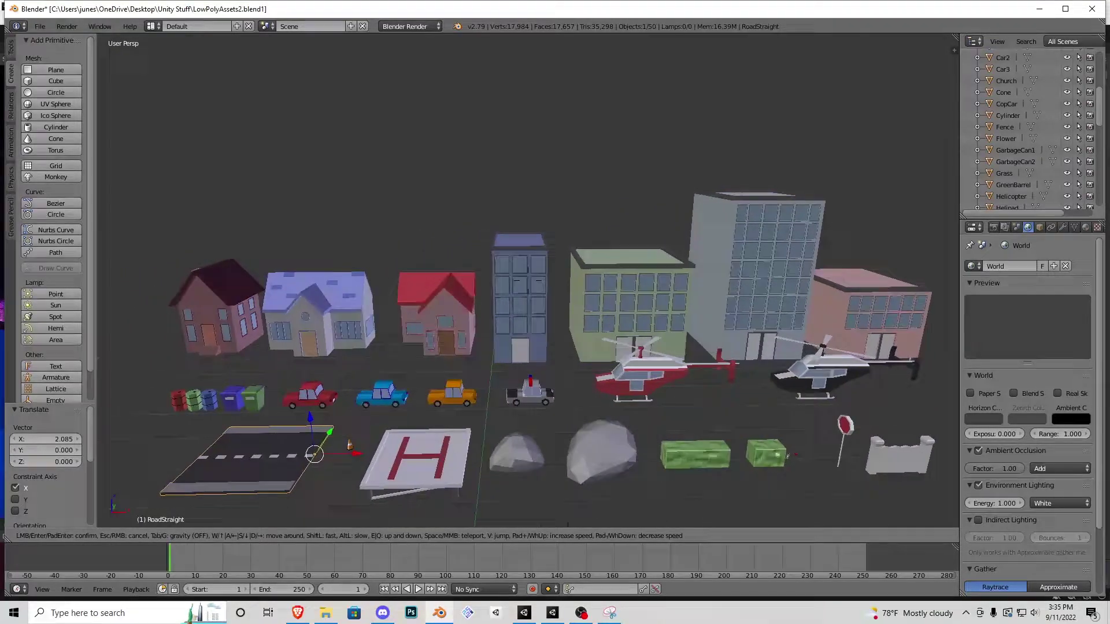
pyautogui.press('a')
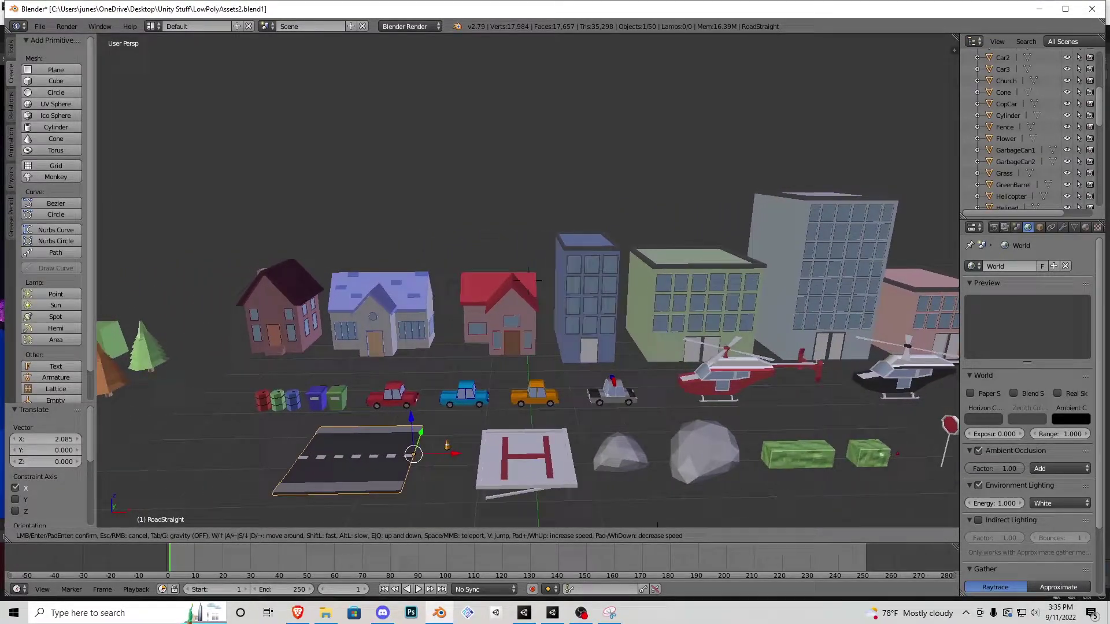
# Step: Examine the group of green, orange and white low-poly trees up close from side to side
pyautogui.press('a')
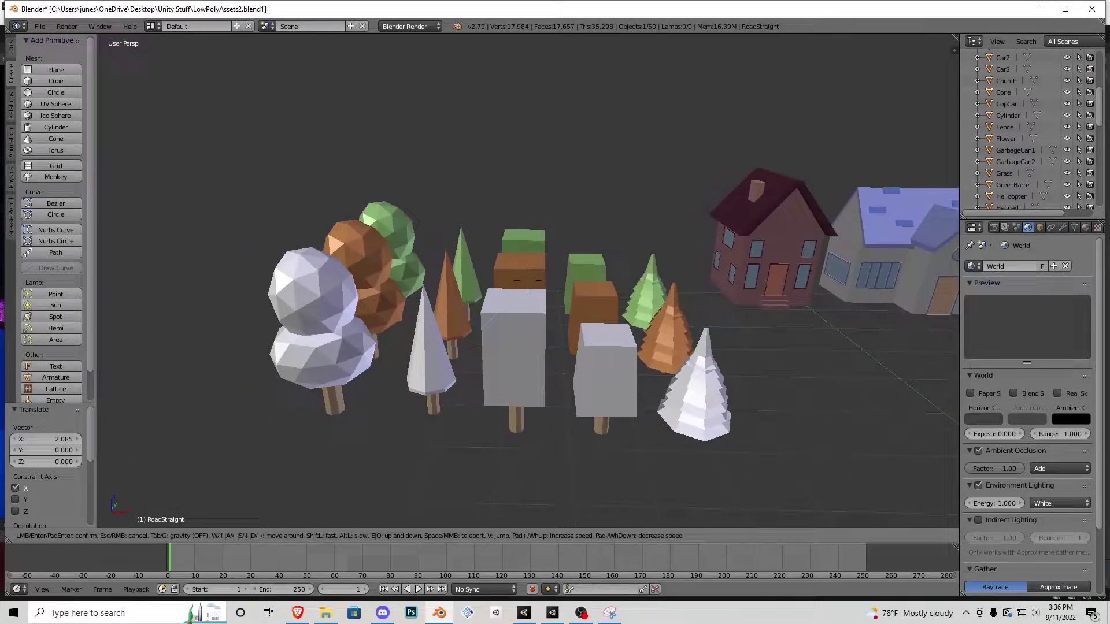
pyautogui.press('a')
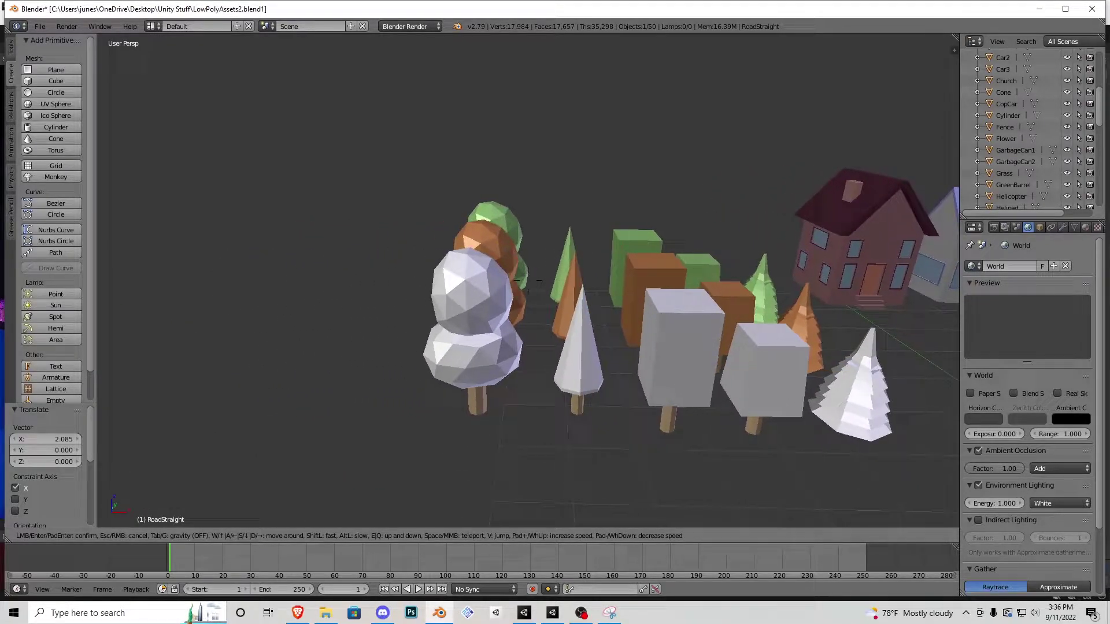
pyautogui.press('d')
pyautogui.press('a')
pyautogui.press('d')
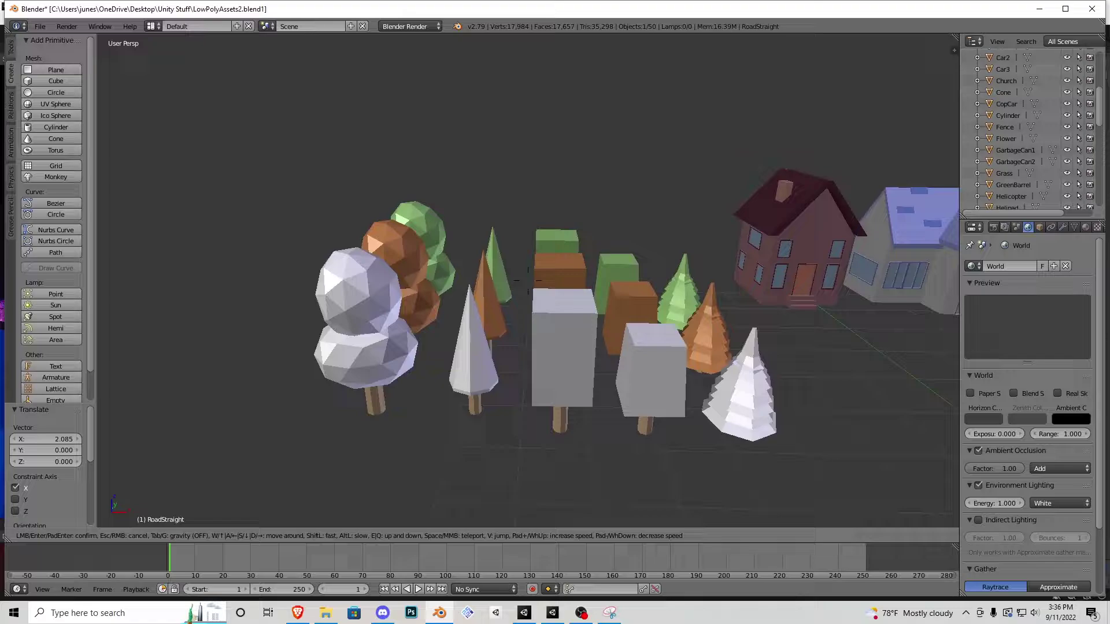
pyautogui.press('a')
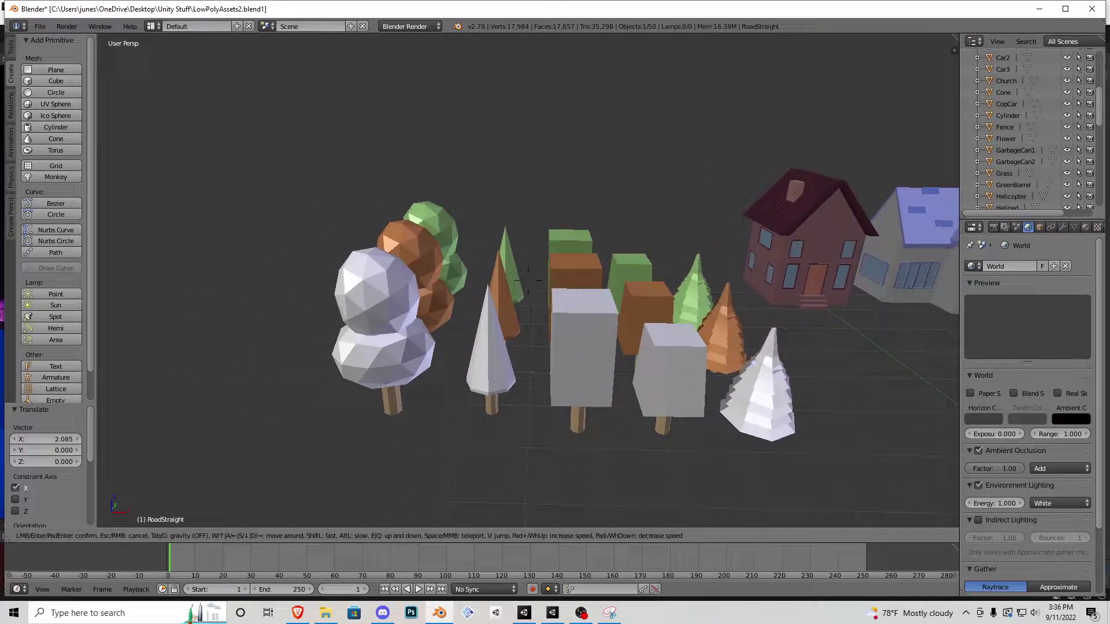
pyautogui.press('a')
pyautogui.press('d')
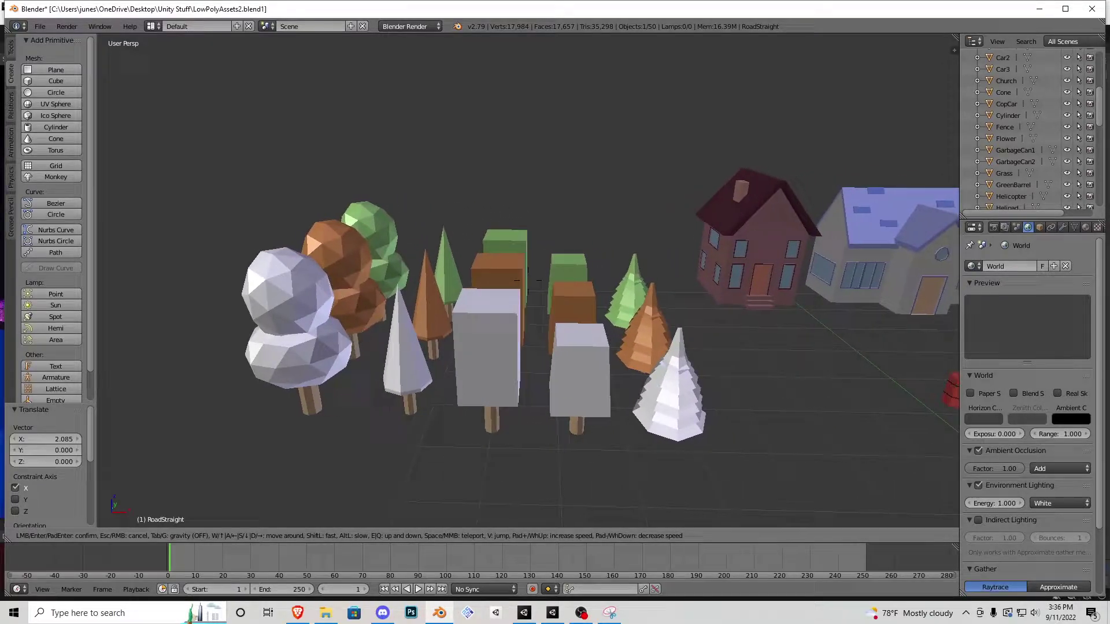
pyautogui.press('d')
pyautogui.press('a')
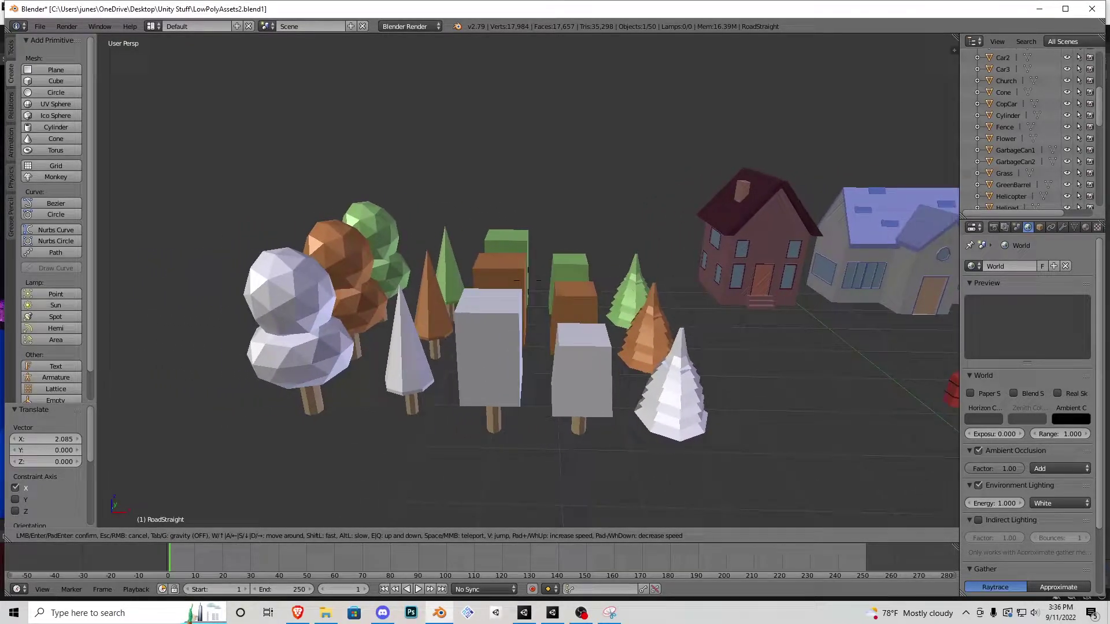
pyautogui.press('a')
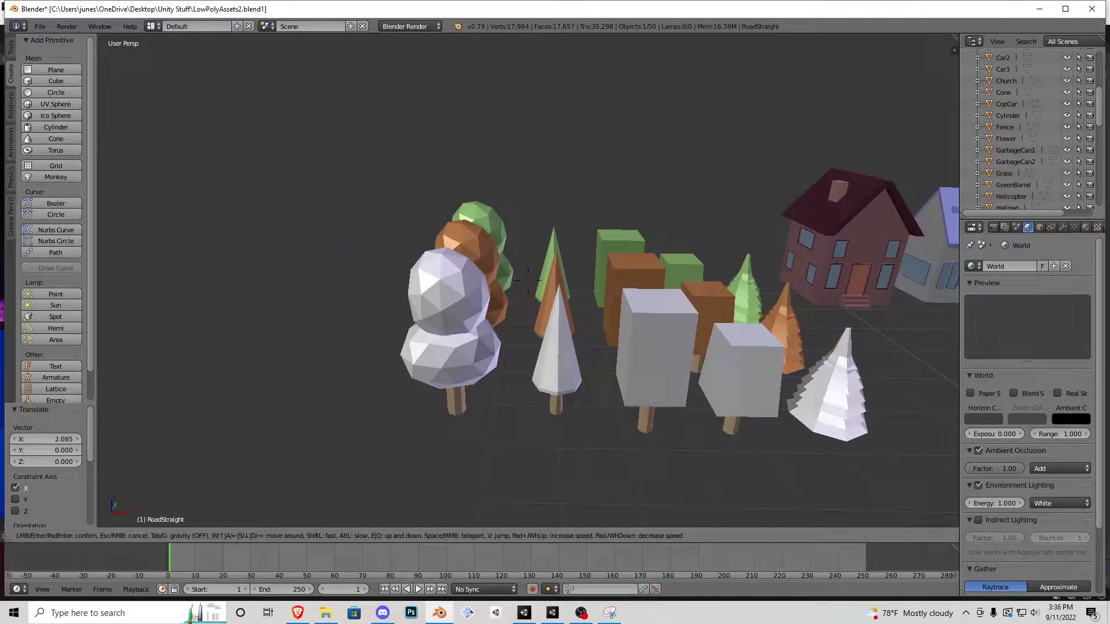
pyautogui.press('d')
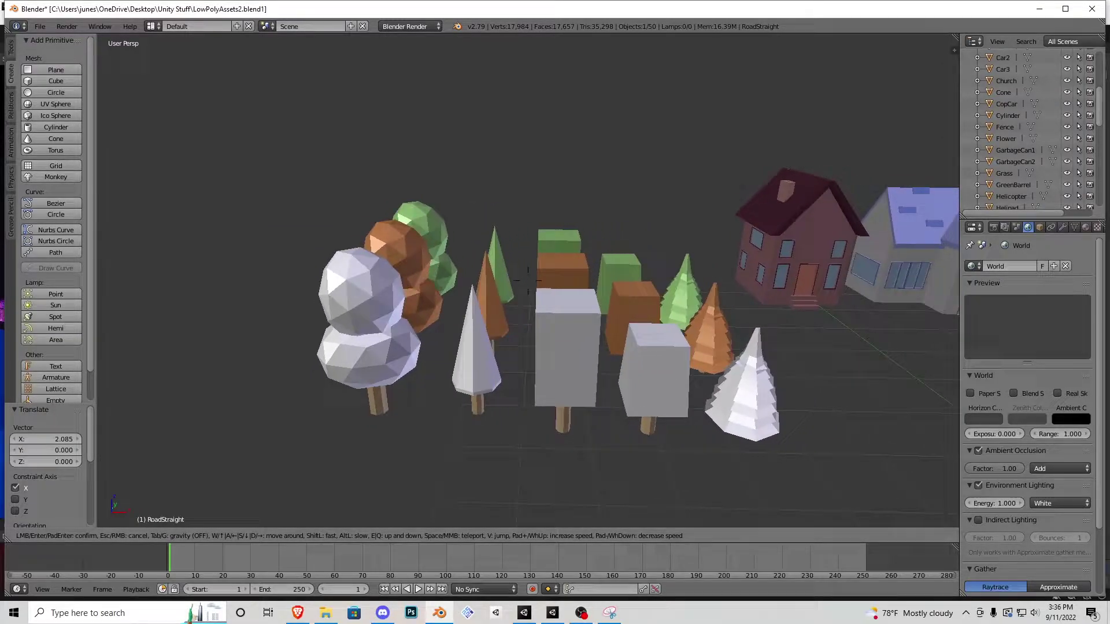
pyautogui.press('d')
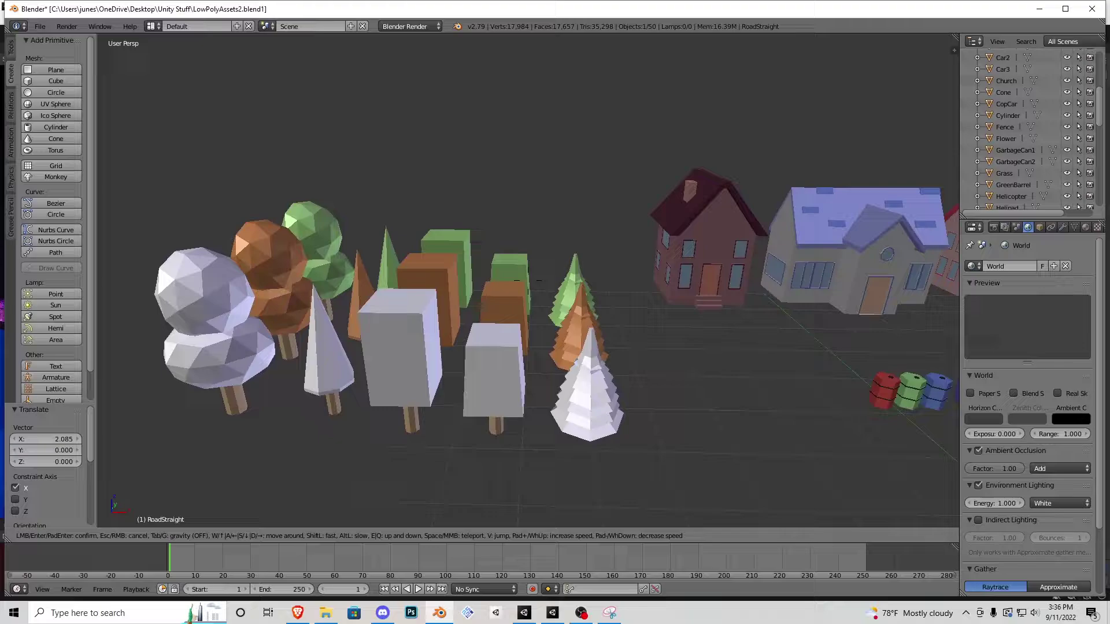
# Step: Inspect the barrels, garbage bins, colored cars, police car and red helicopter by flying along their row from the trees
pyautogui.press('a')
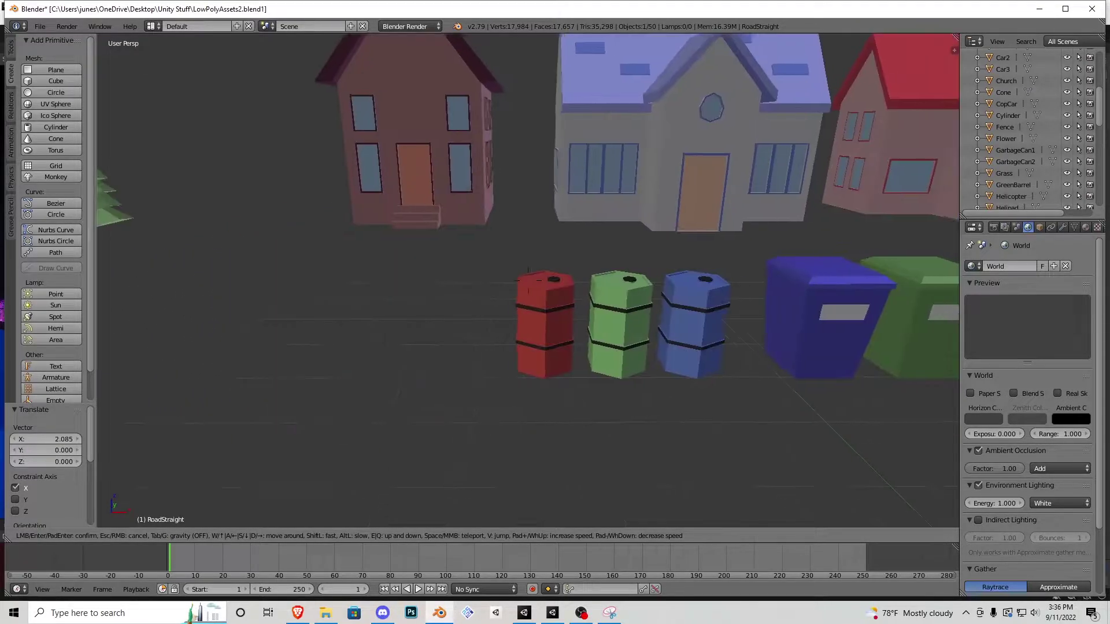
pyautogui.press('d')
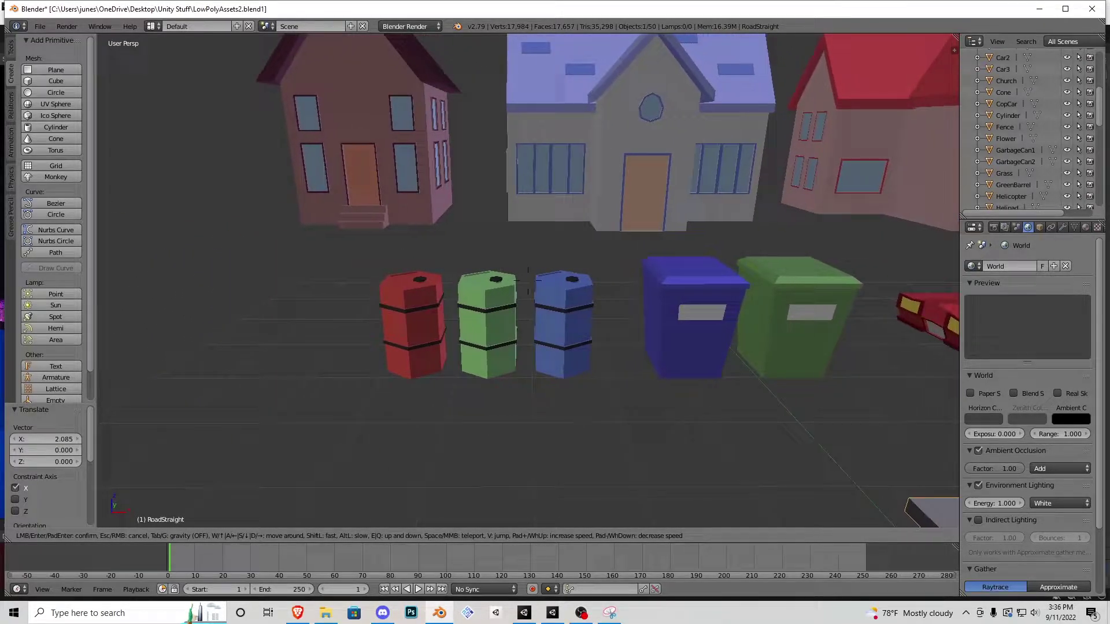
pyautogui.press('d')
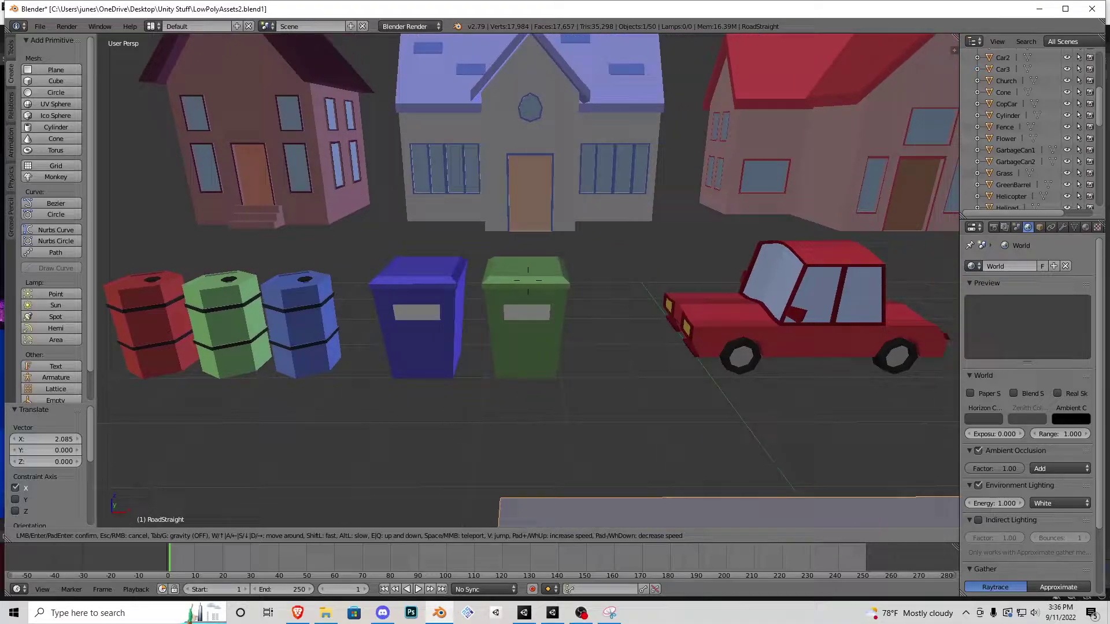
pyautogui.press('d')
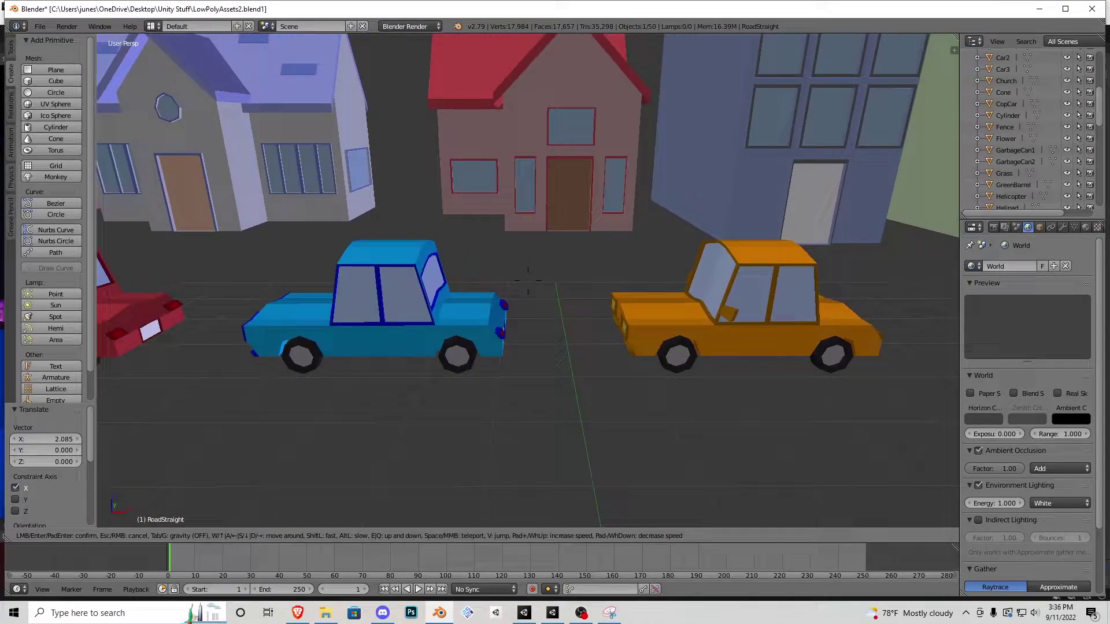
pyautogui.press('d')
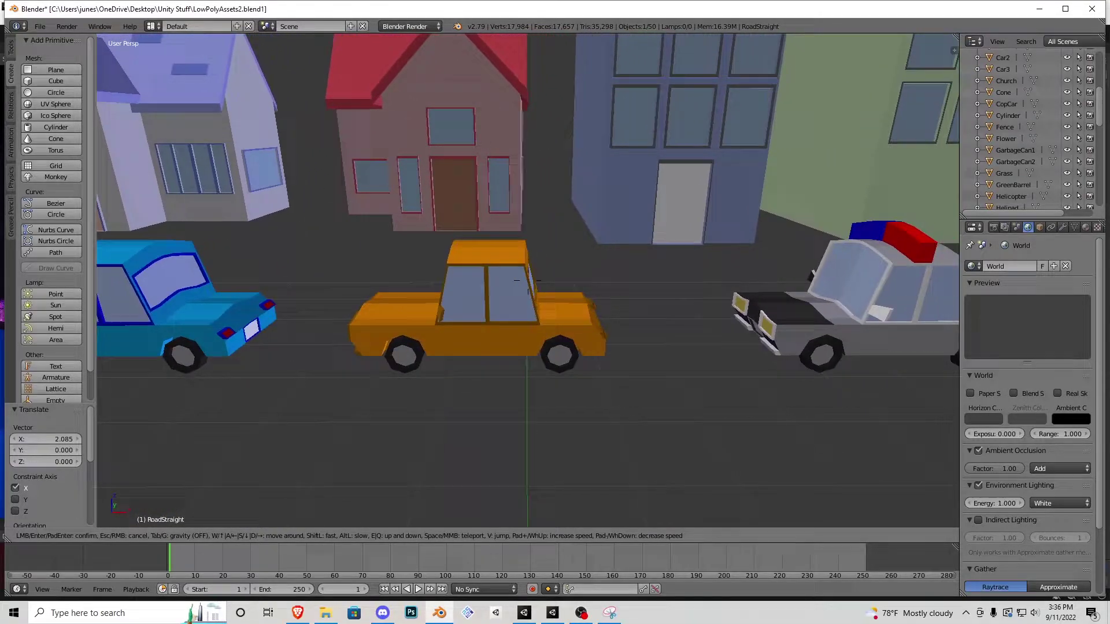
pyautogui.press('d')
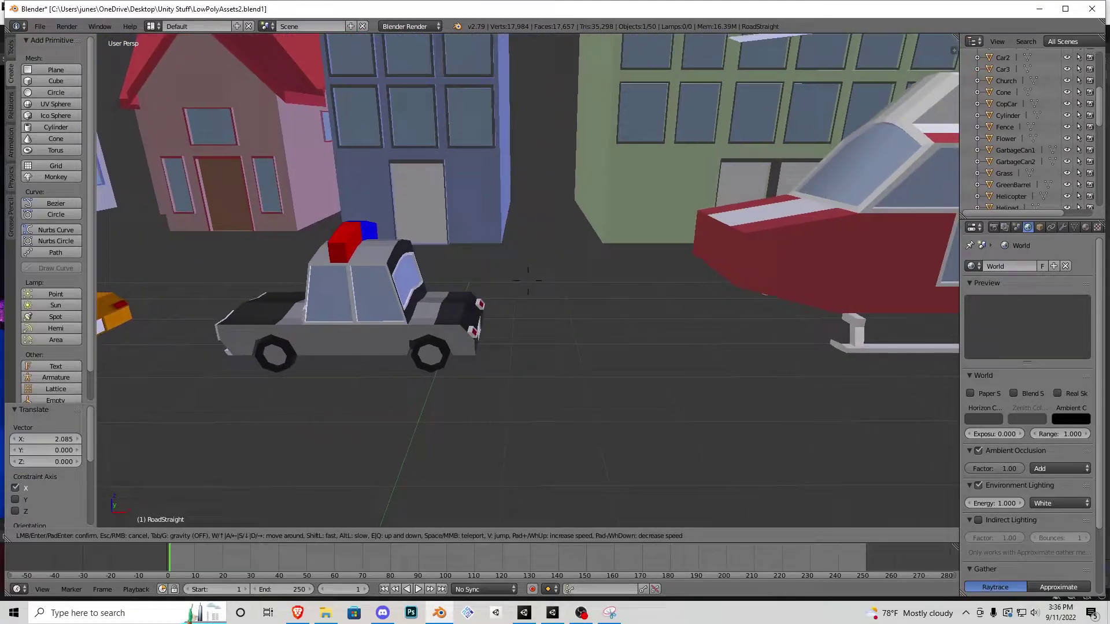
pyautogui.press('d')
pyautogui.press('d')
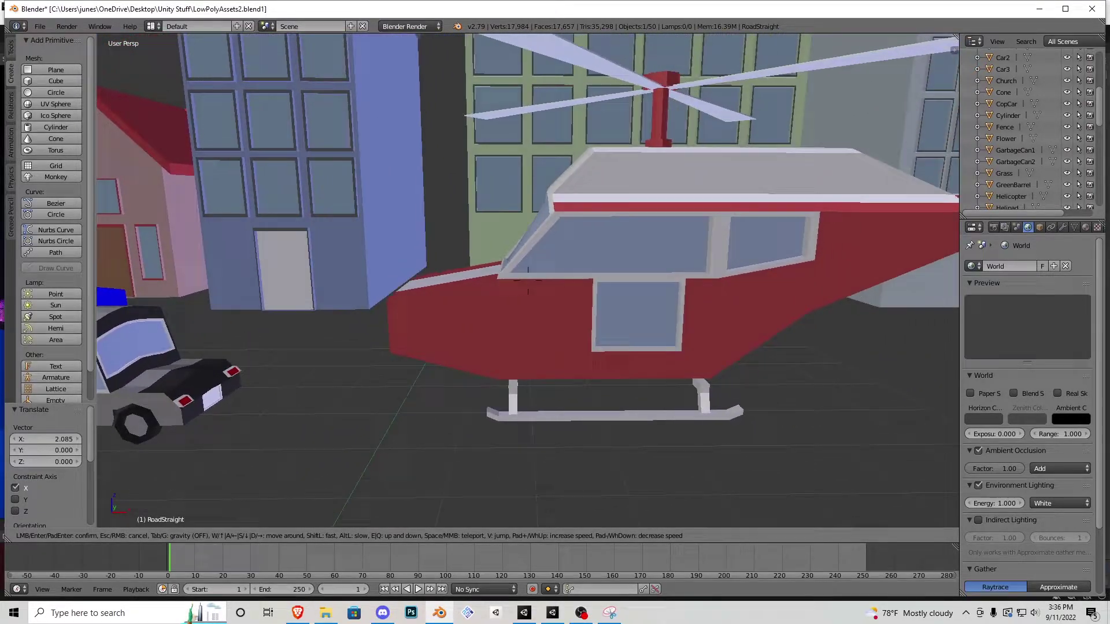
pyautogui.press('d')
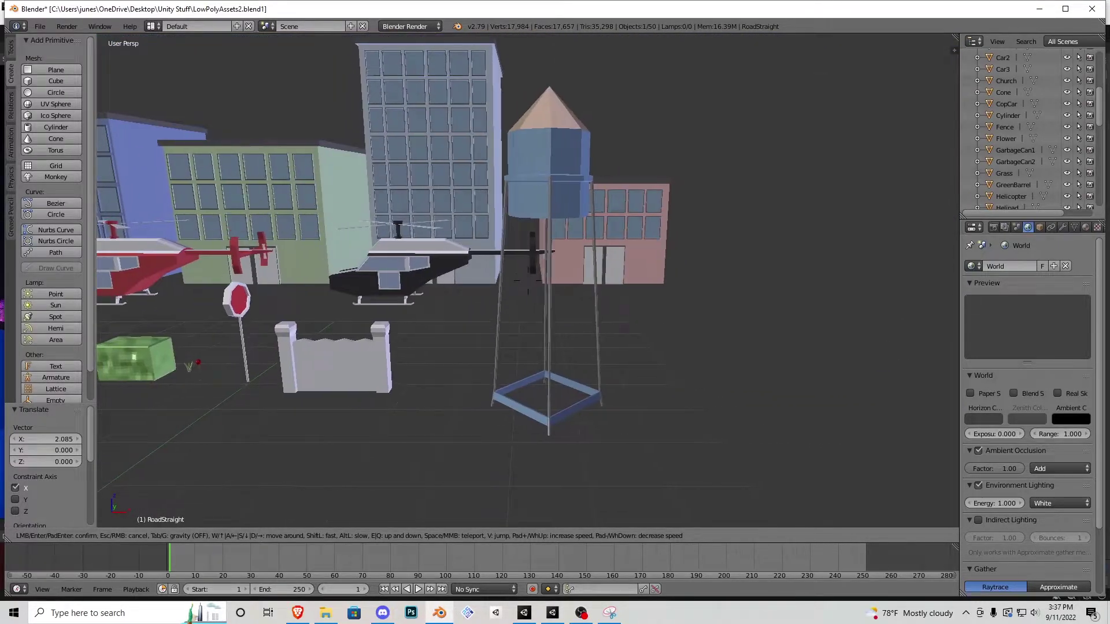
# Step: Examine the water tower, fence, stop sign, flower, grass, hedges and rocks in the front row
pyautogui.press('a')
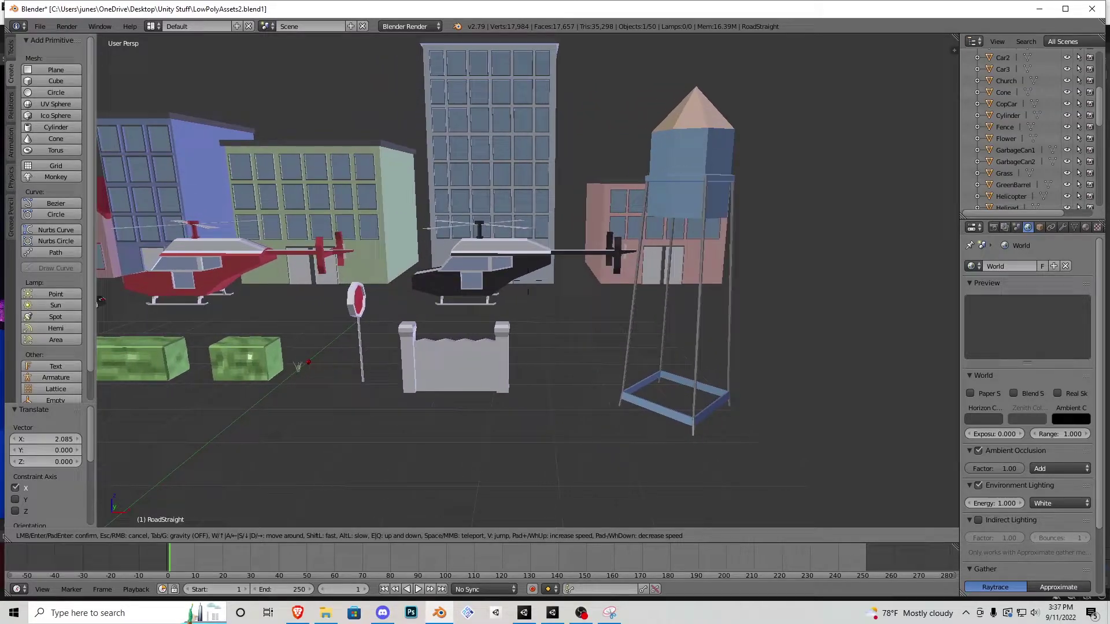
pyautogui.press('a')
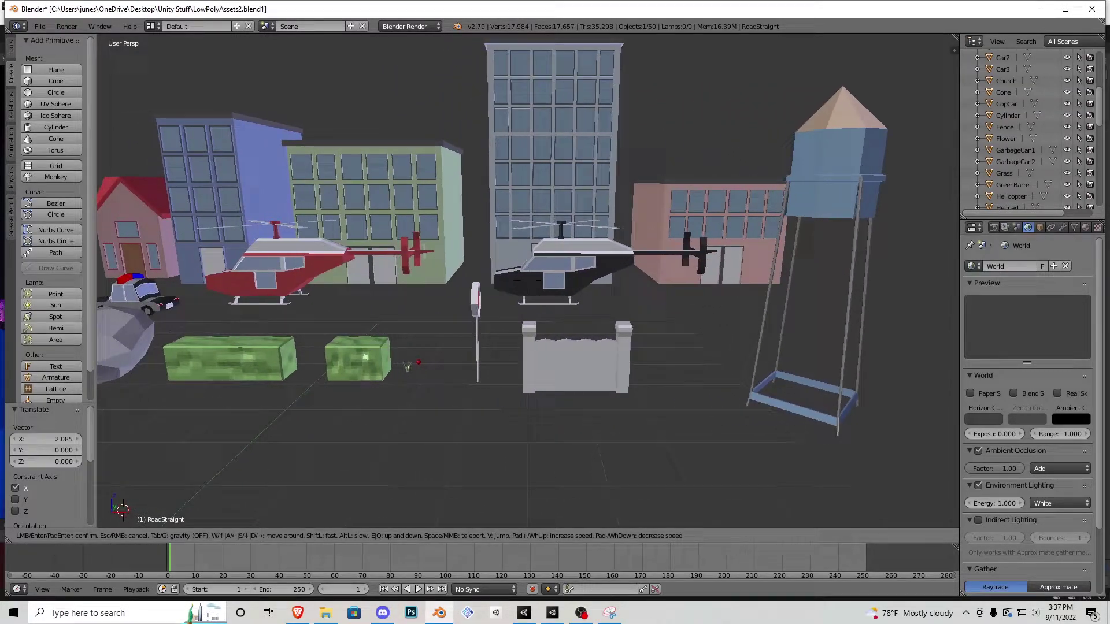
pyautogui.press('a')
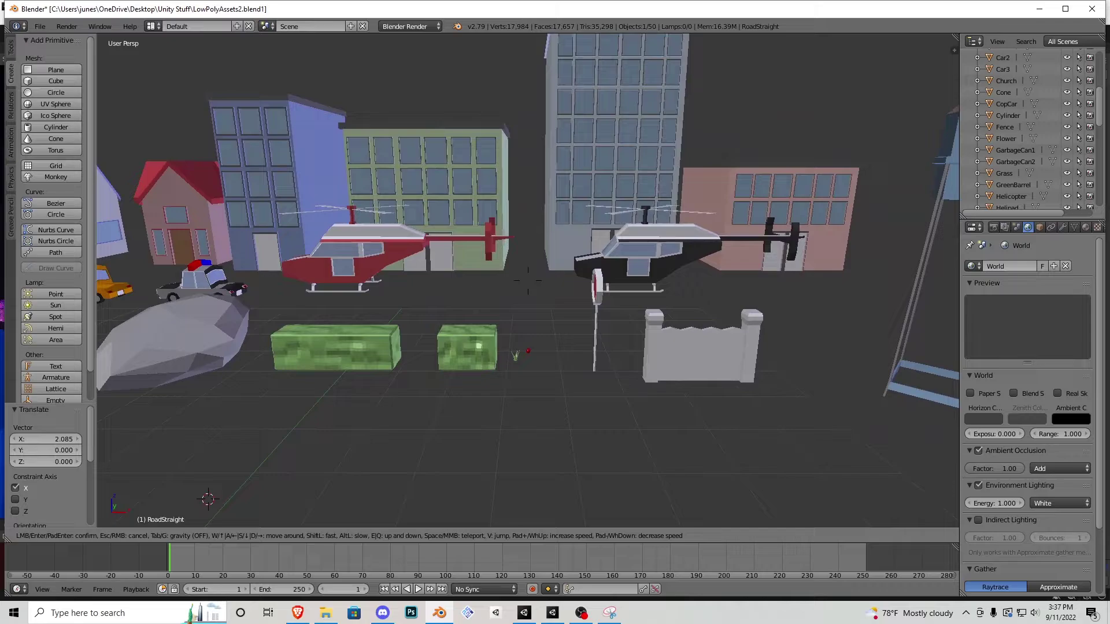
pyautogui.press('w')
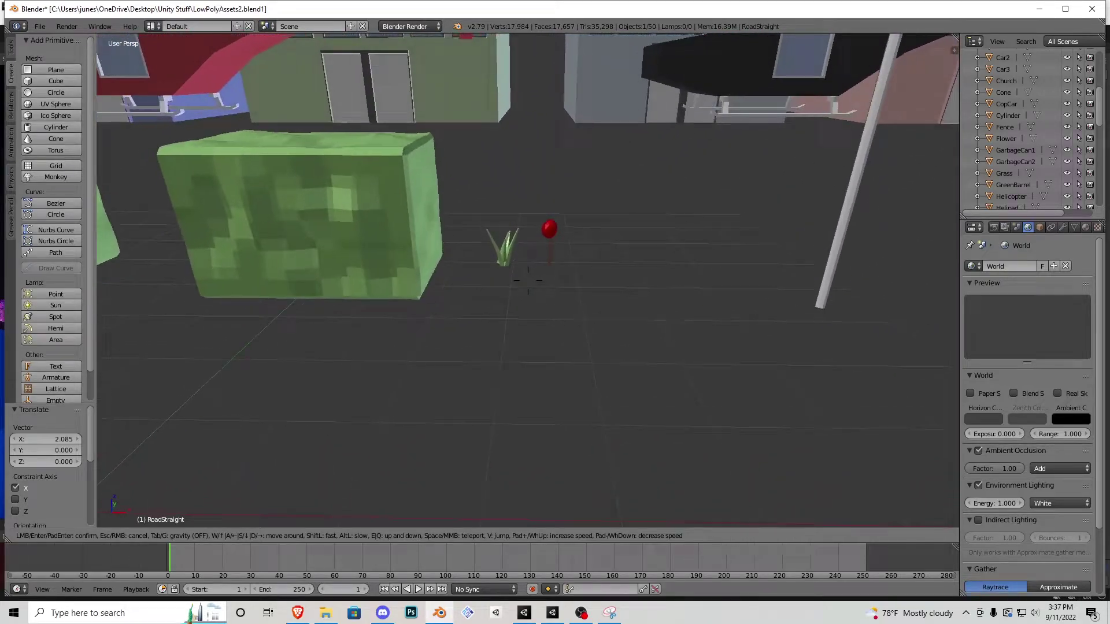
pyautogui.press('w')
pyautogui.press('s')
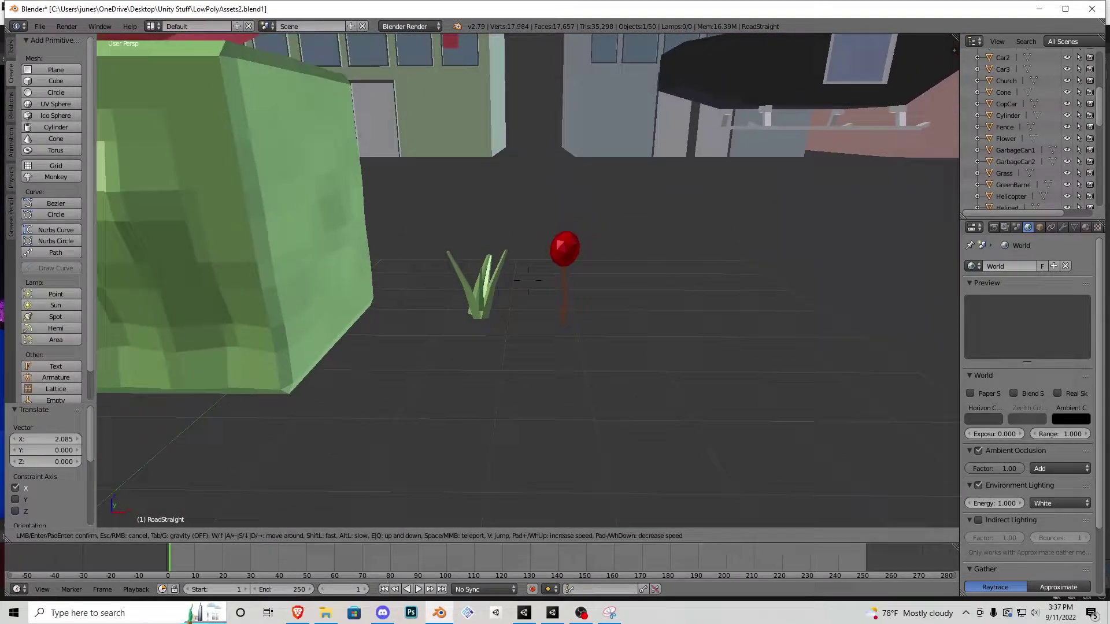
pyautogui.press('s')
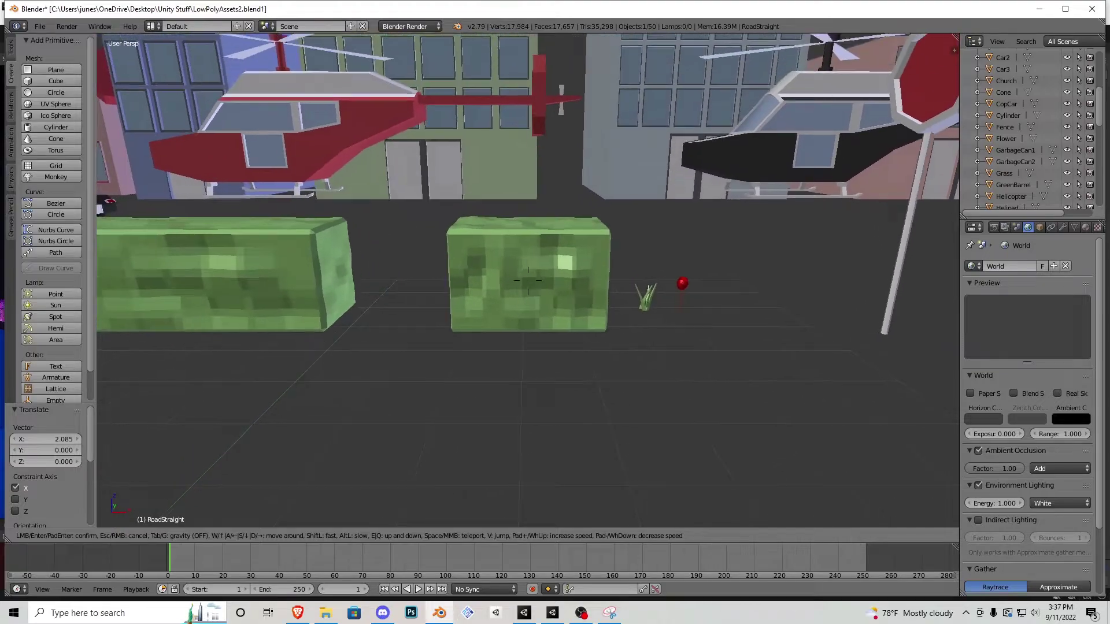
pyautogui.press('a')
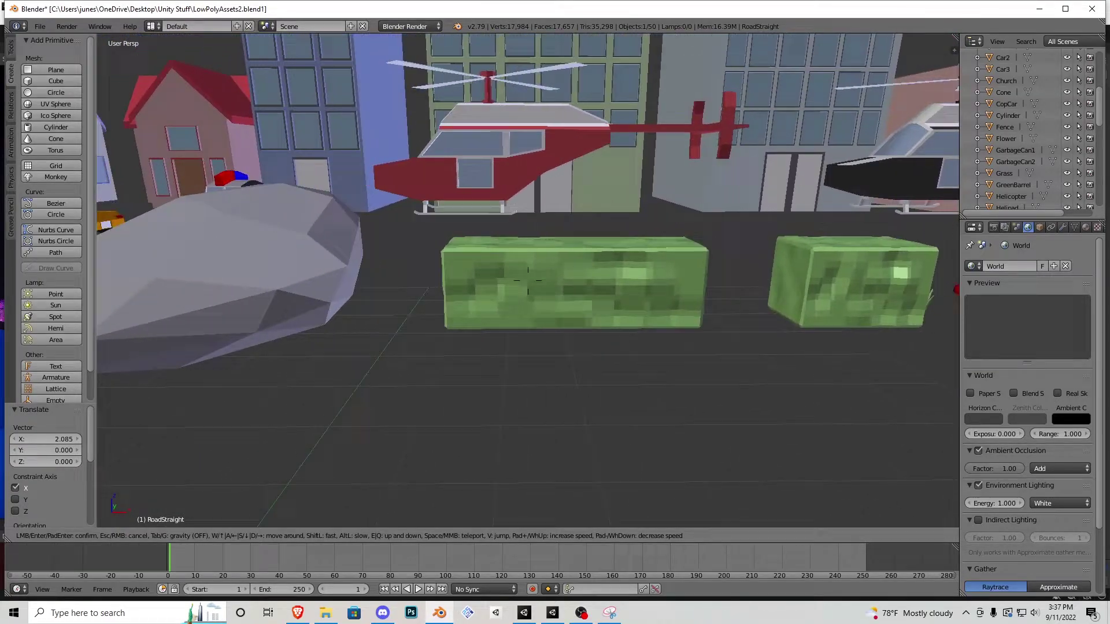
pyautogui.press('a')
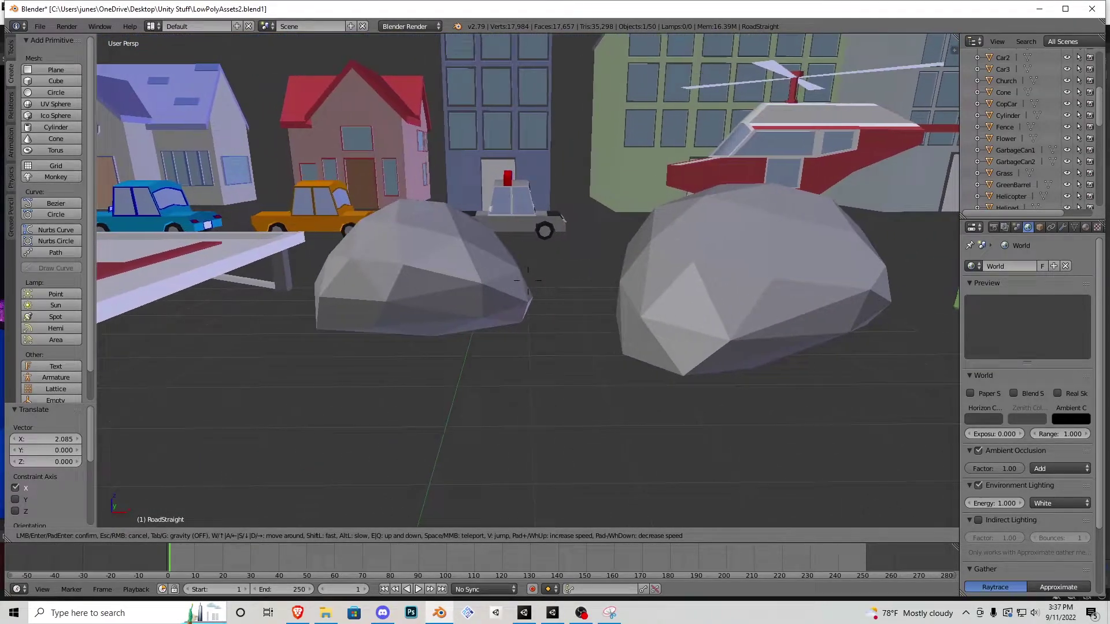
pyautogui.press('s')
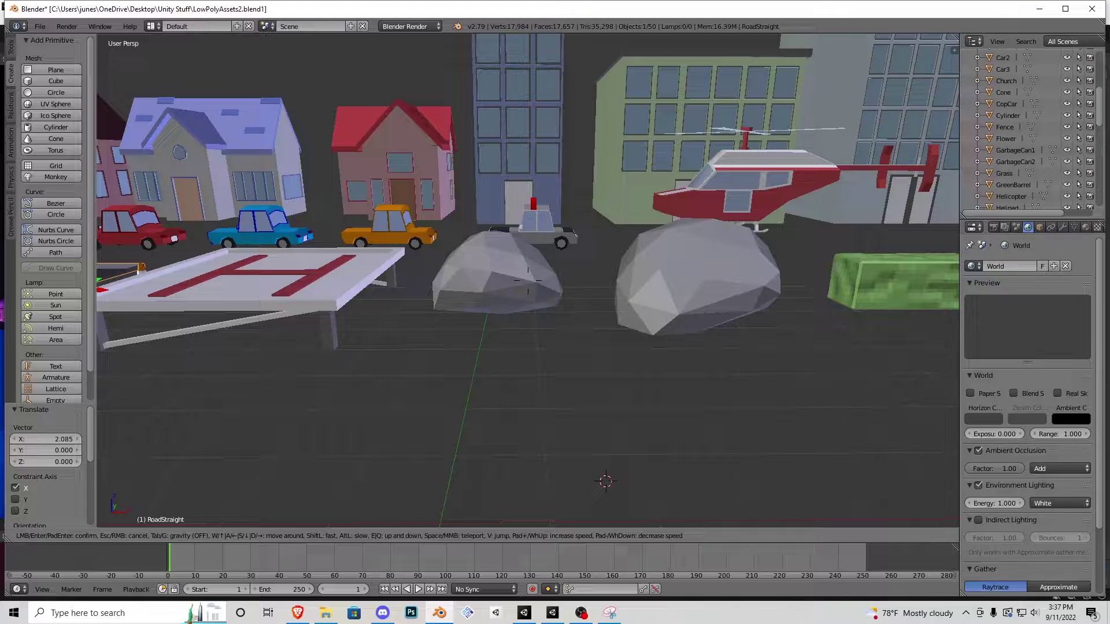
# Step: Inspect the helipad, traffic cone and straight road segment up close, ending on an overview of the road
pyautogui.press('a')
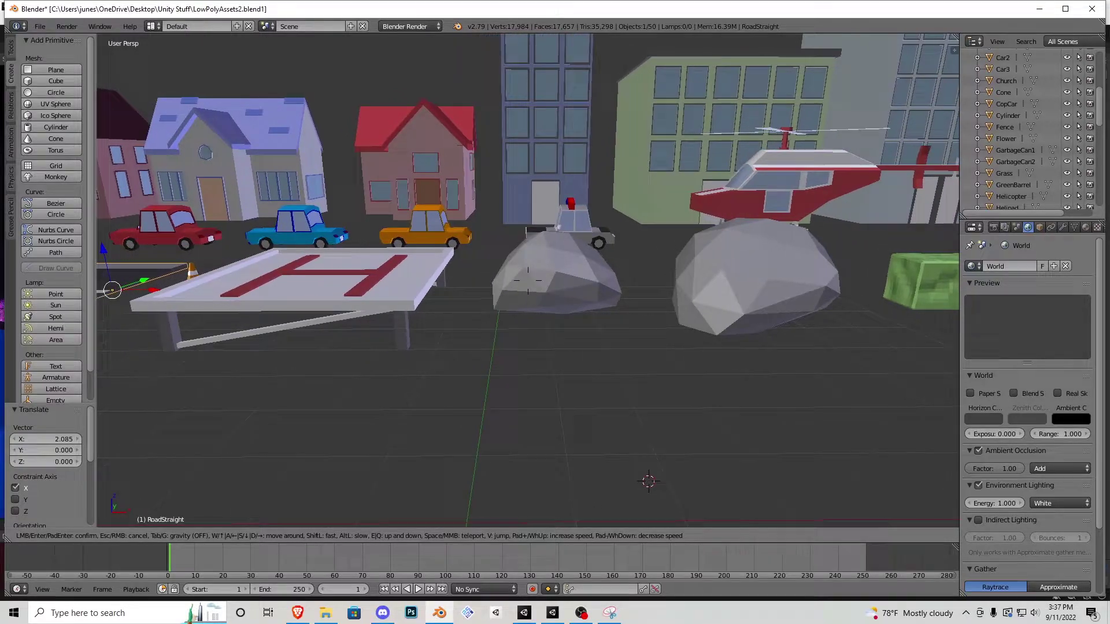
pyautogui.press('a')
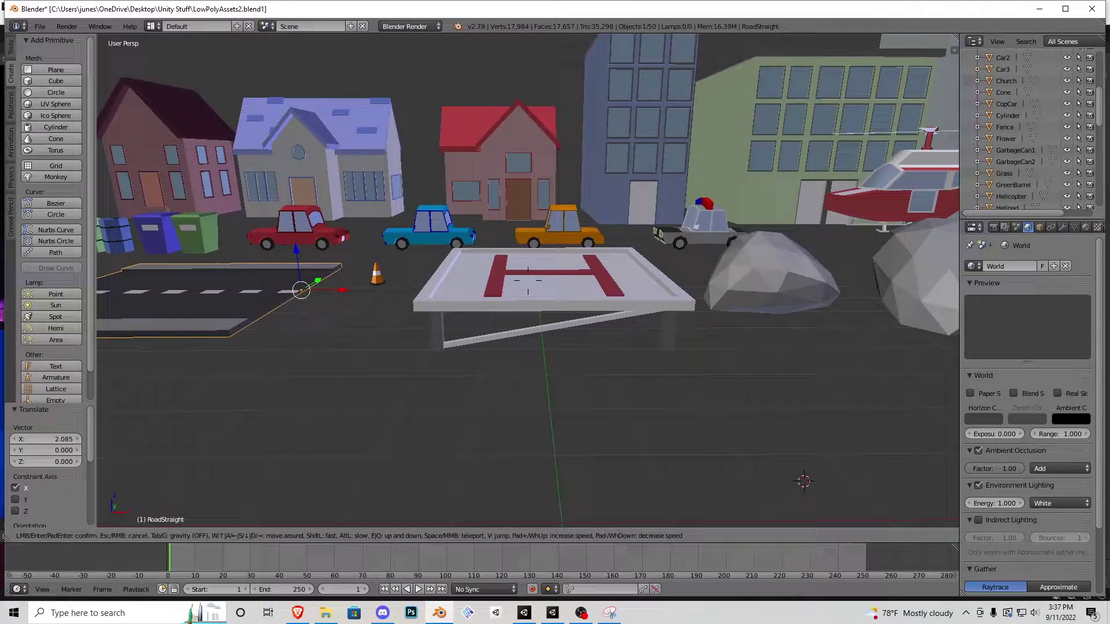
pyautogui.press('a')
pyautogui.press('w')
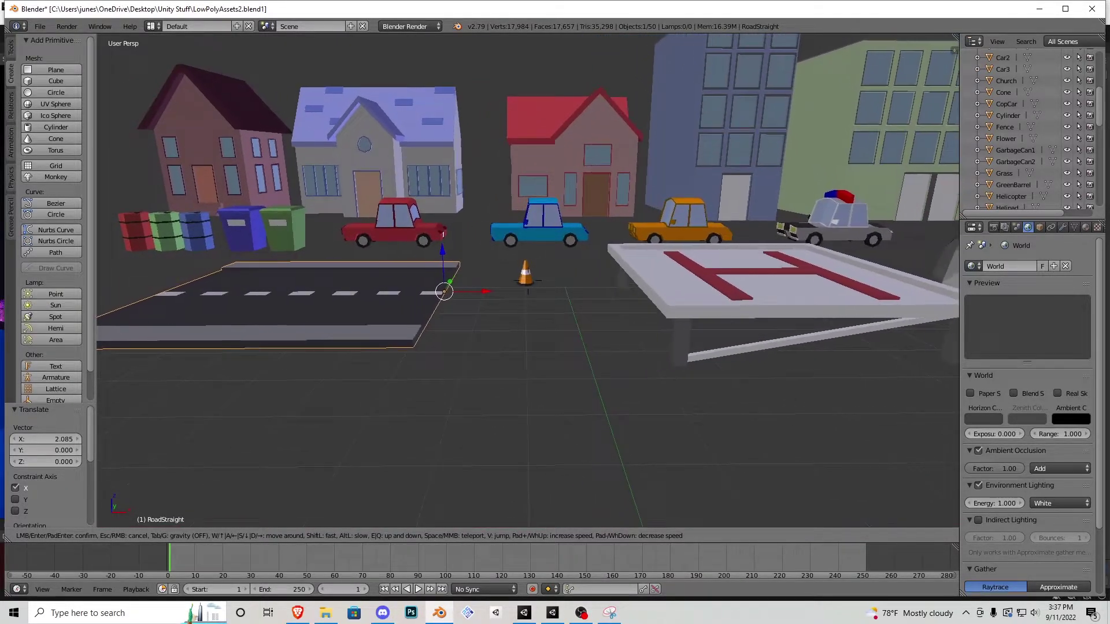
pyautogui.press('a')
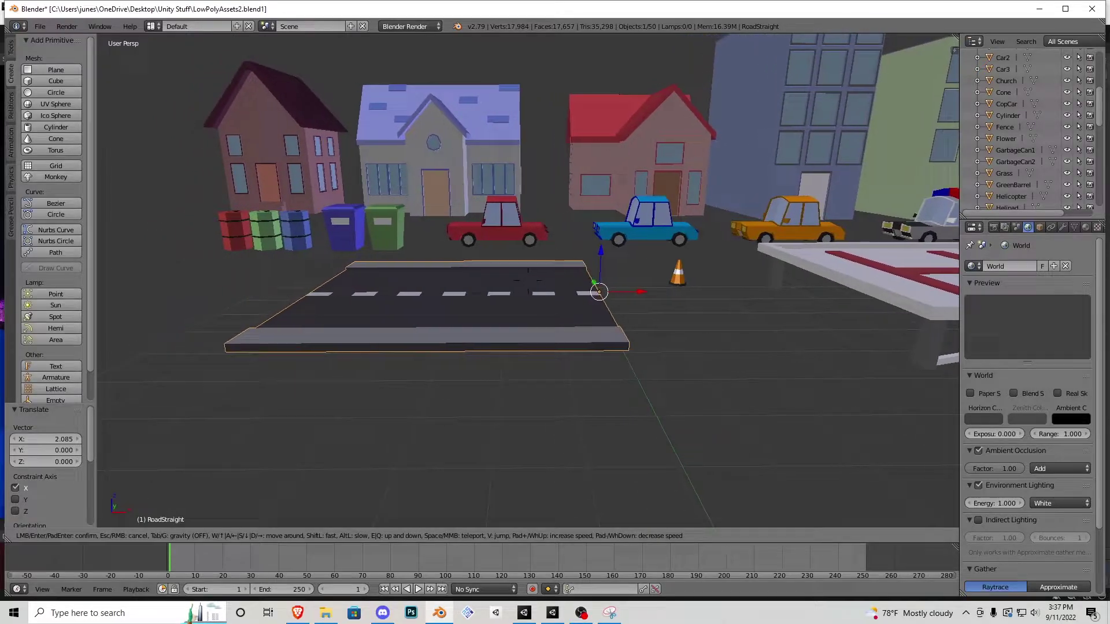
pyautogui.press('w')
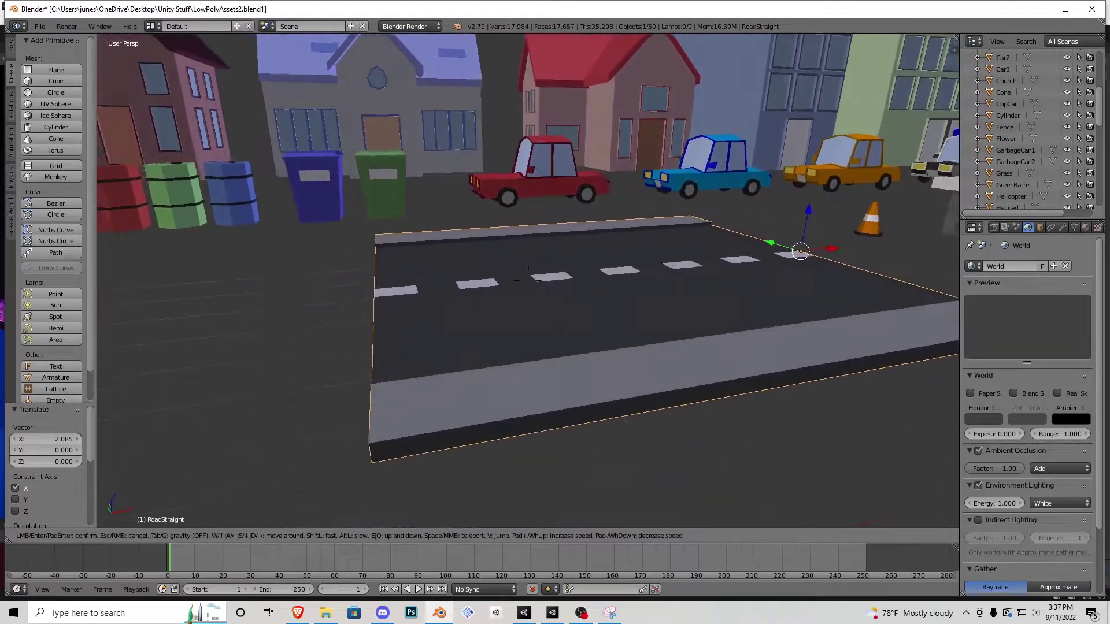
pyautogui.press('s')
pyautogui.click(645, 268)
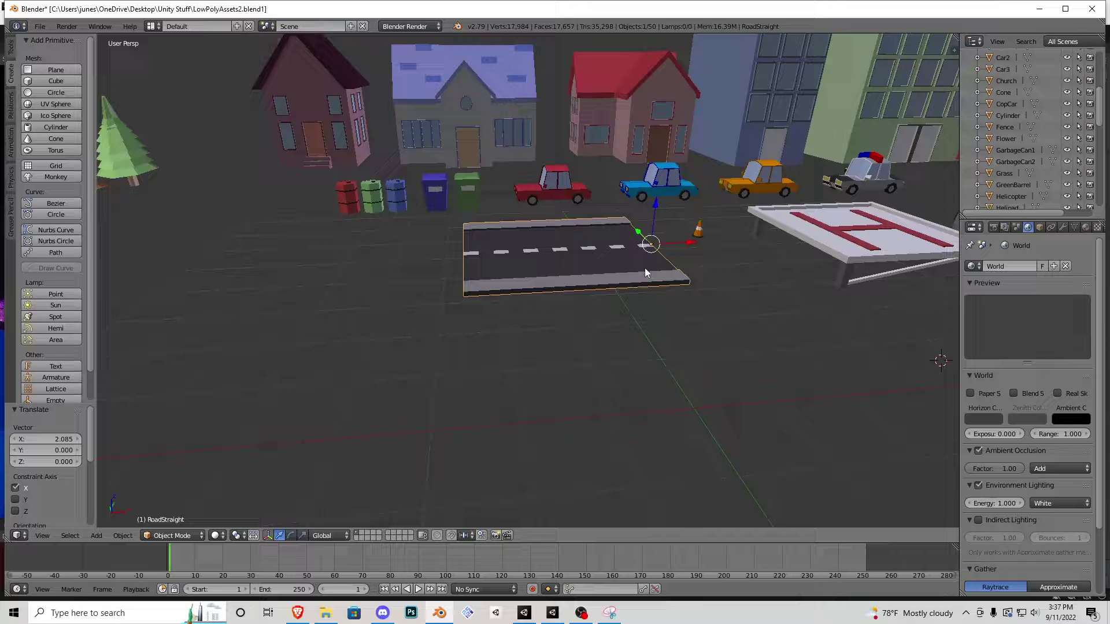
# Step: Duplicate the straight road segment twice along the X axis, offsetting each copy about -1.1 to line up end to end
pyautogui.hotkey('shift', 'd')
pyautogui.press('x')
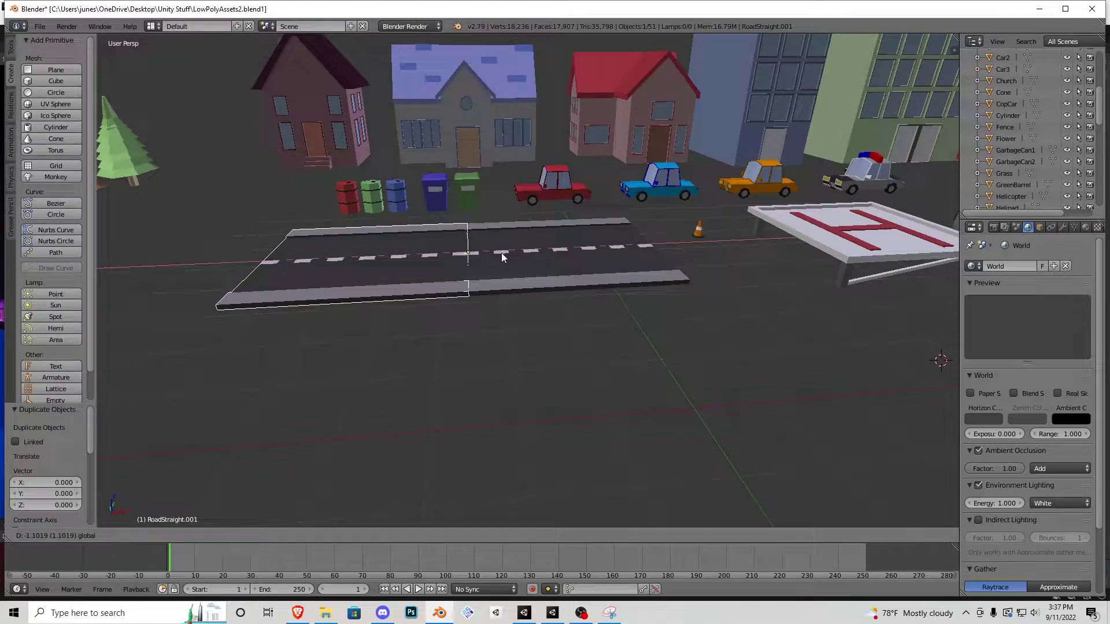
pyautogui.click(501, 252)
pyautogui.rightClick(528, 296)
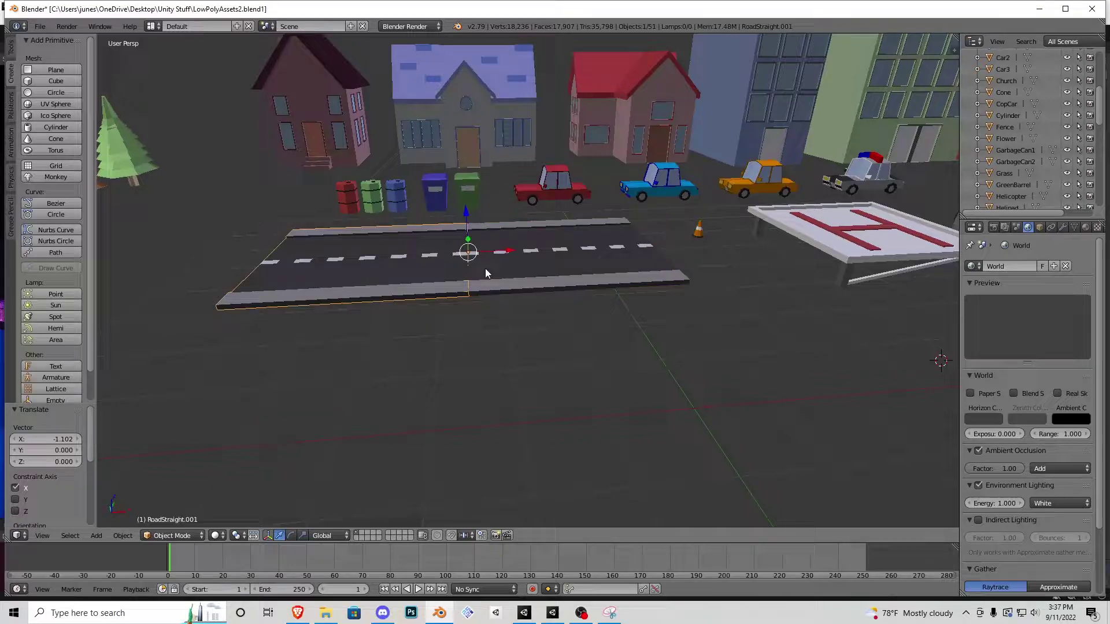
pyautogui.hotkey('shift', 'd')
pyautogui.press('x')
pyautogui.click(310, 249)
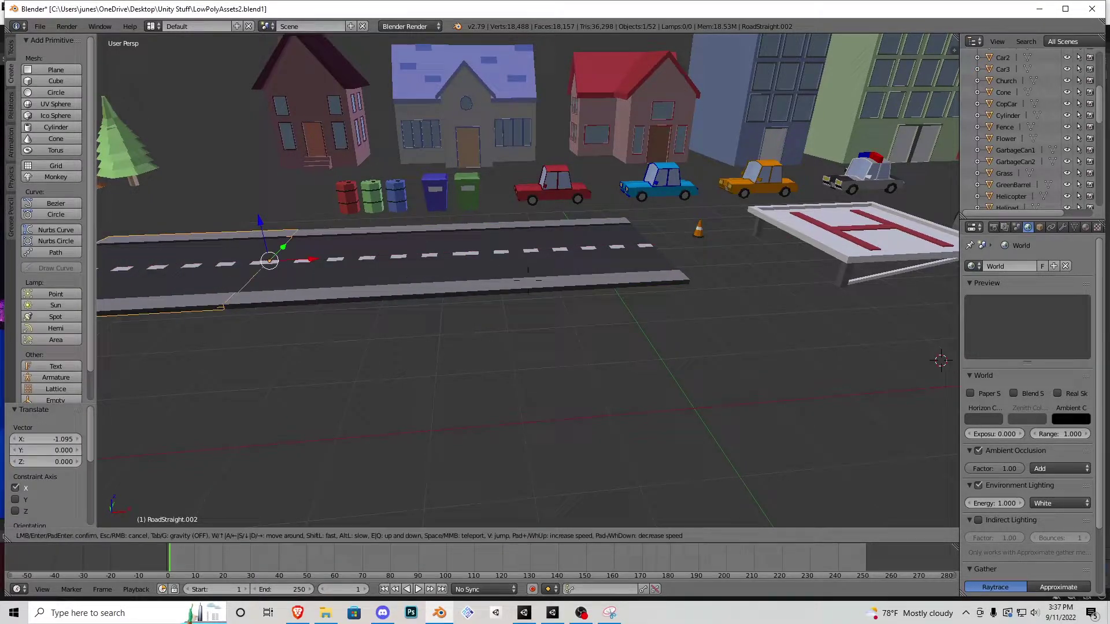
# Step: Survey the whole asset layout and examine the two rocks, the helipad and the tree group
pyautogui.hotkey('shift', 'f')
pyautogui.press('s')
pyautogui.click(527, 285)
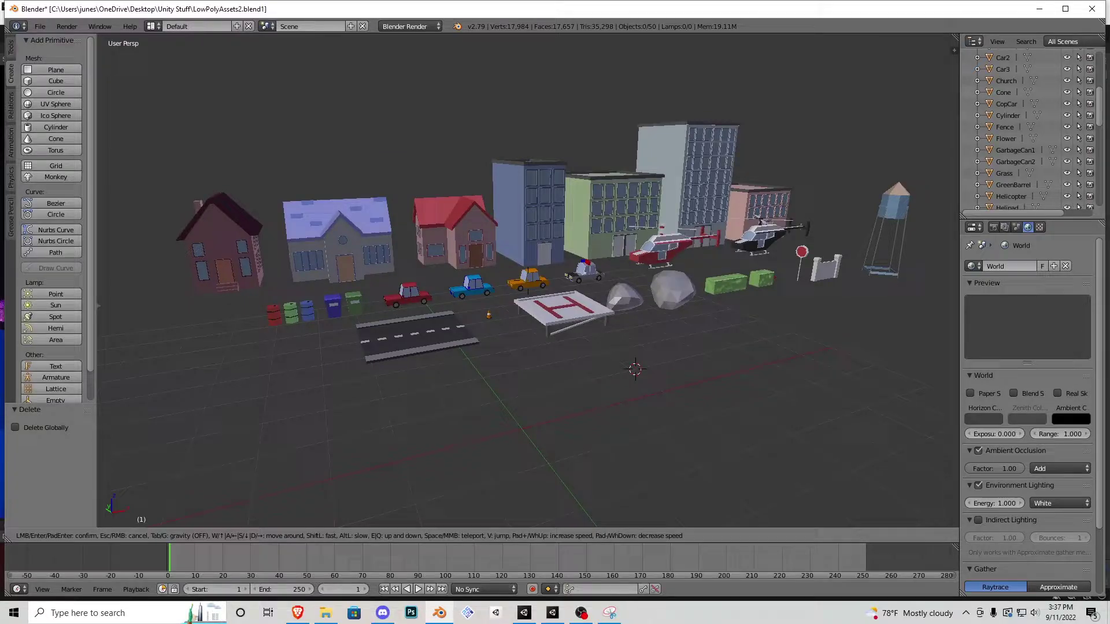
pyautogui.press('w')
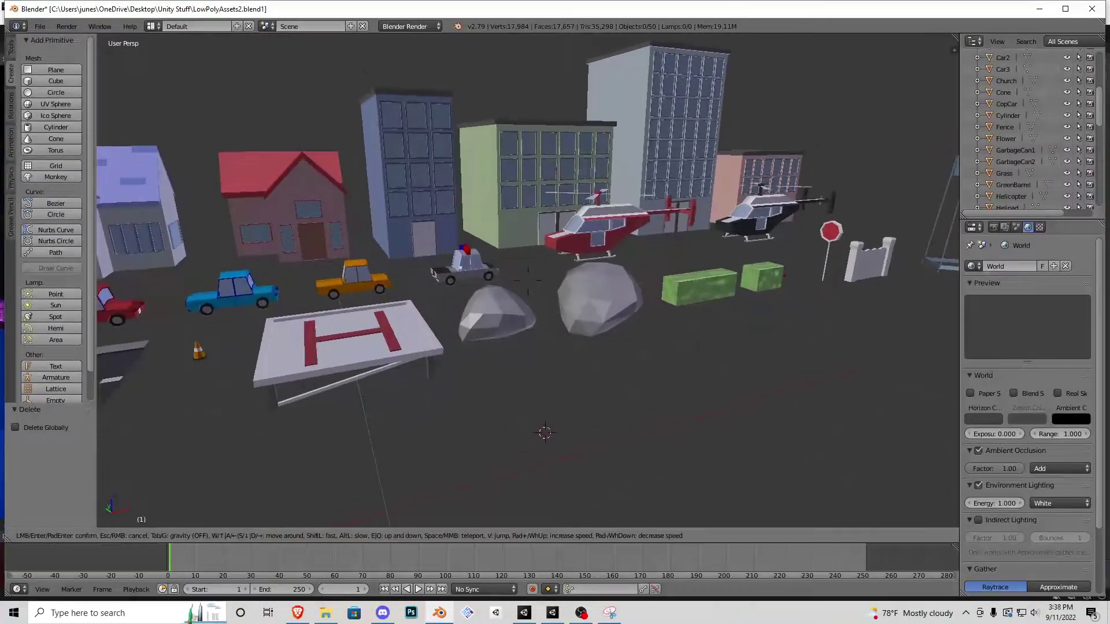
pyautogui.press('w')
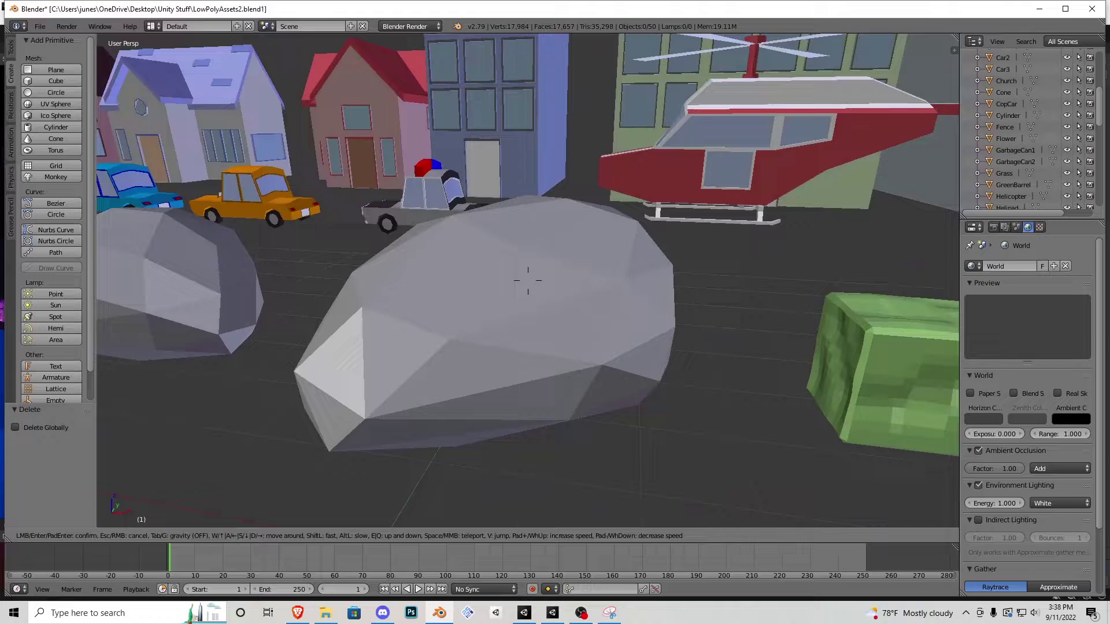
pyautogui.press('s')
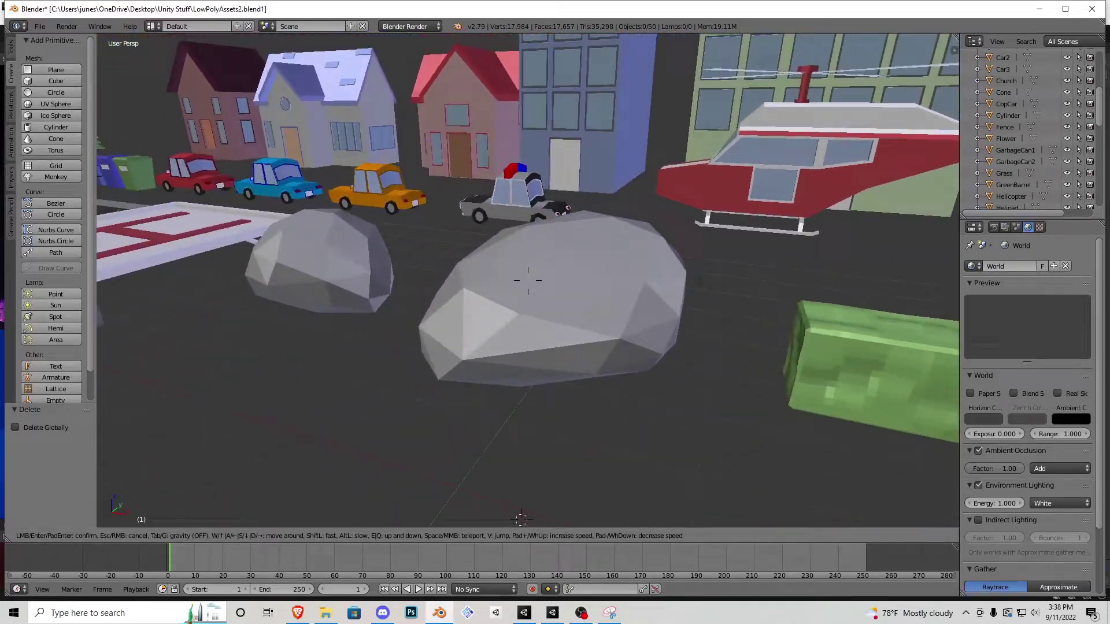
pyautogui.press('s')
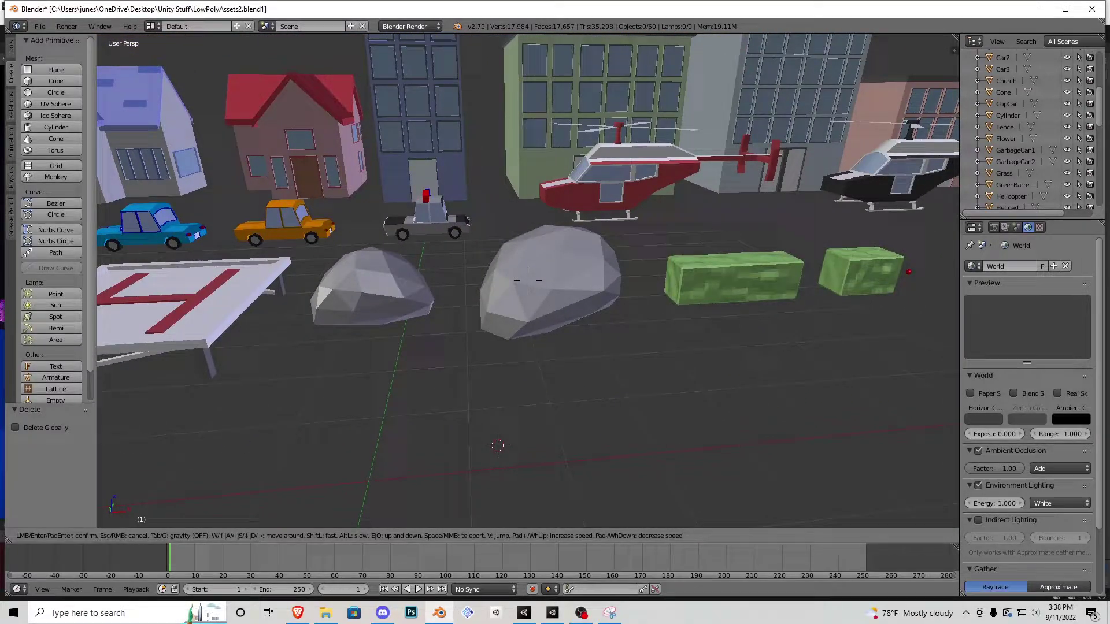
pyautogui.press('w')
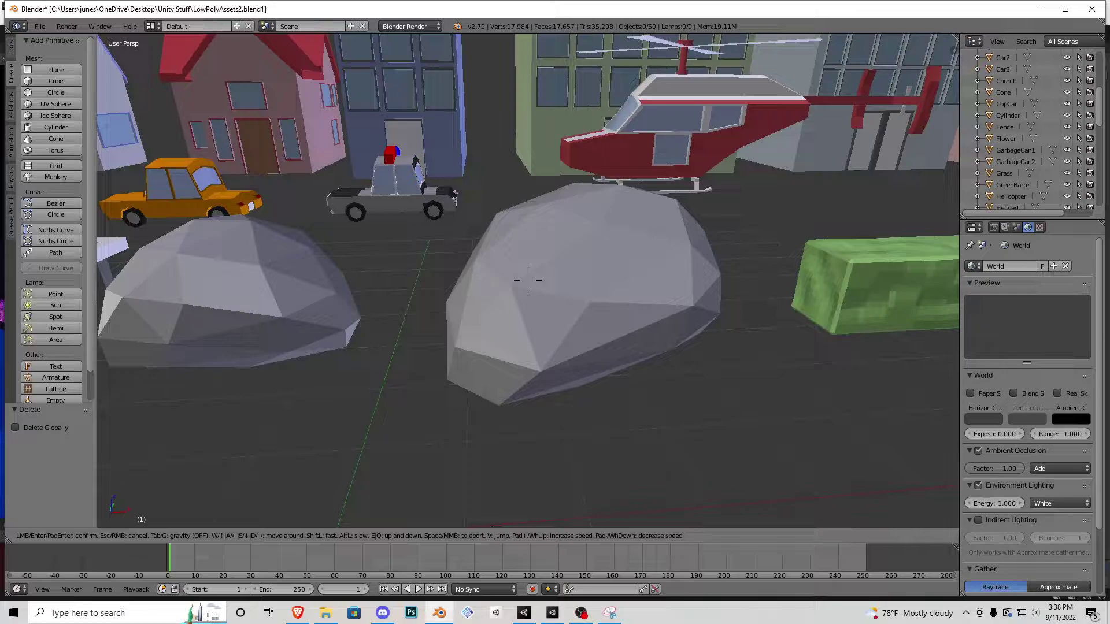
pyautogui.press('s')
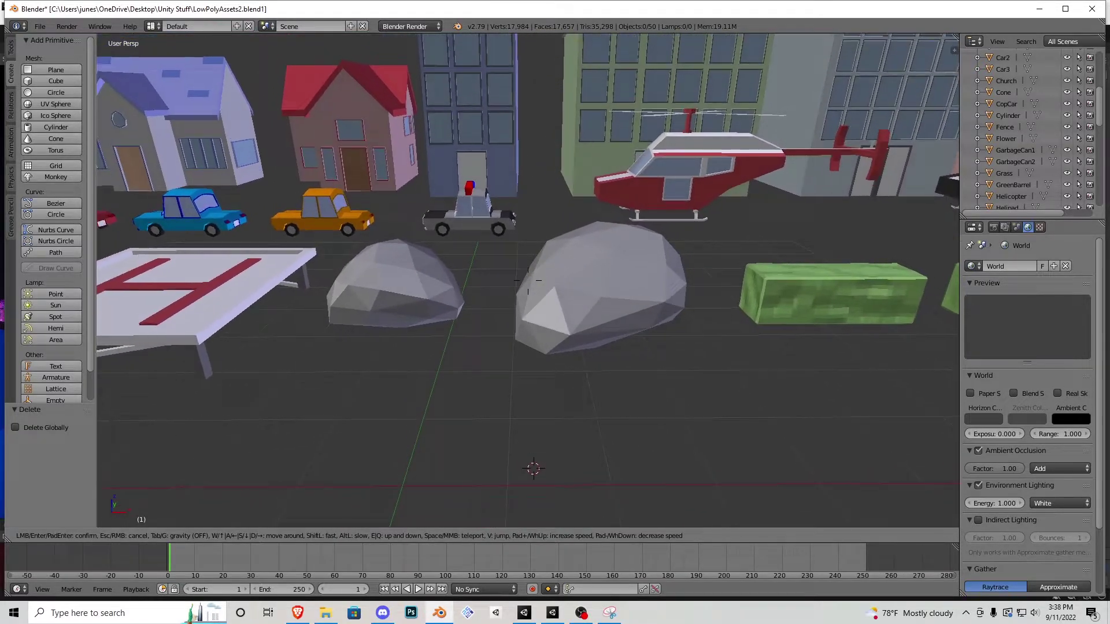
pyautogui.press('w')
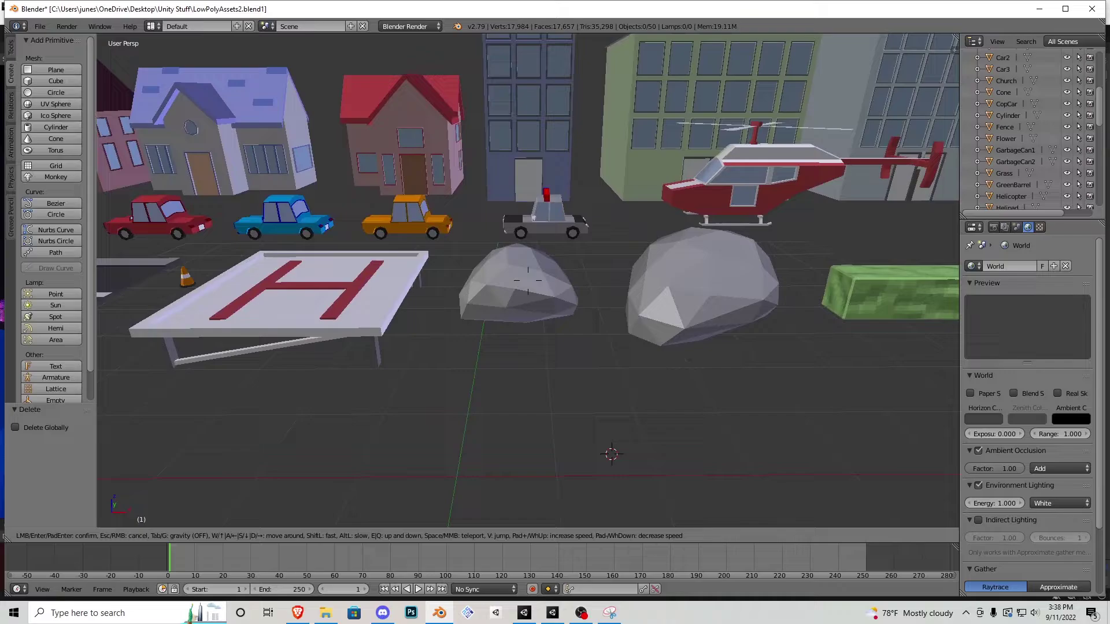
pyautogui.press('w')
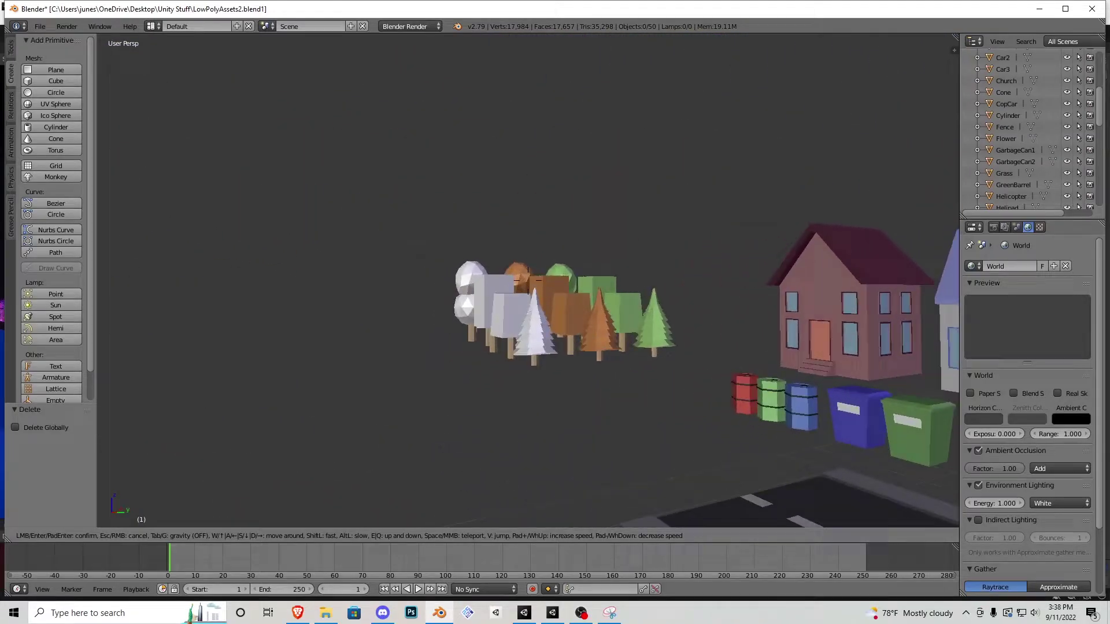
# Step: Try smooth shading on the tall white cube tree, restoring flat shading at the end
pyautogui.press('s')
pyautogui.click(528, 281)
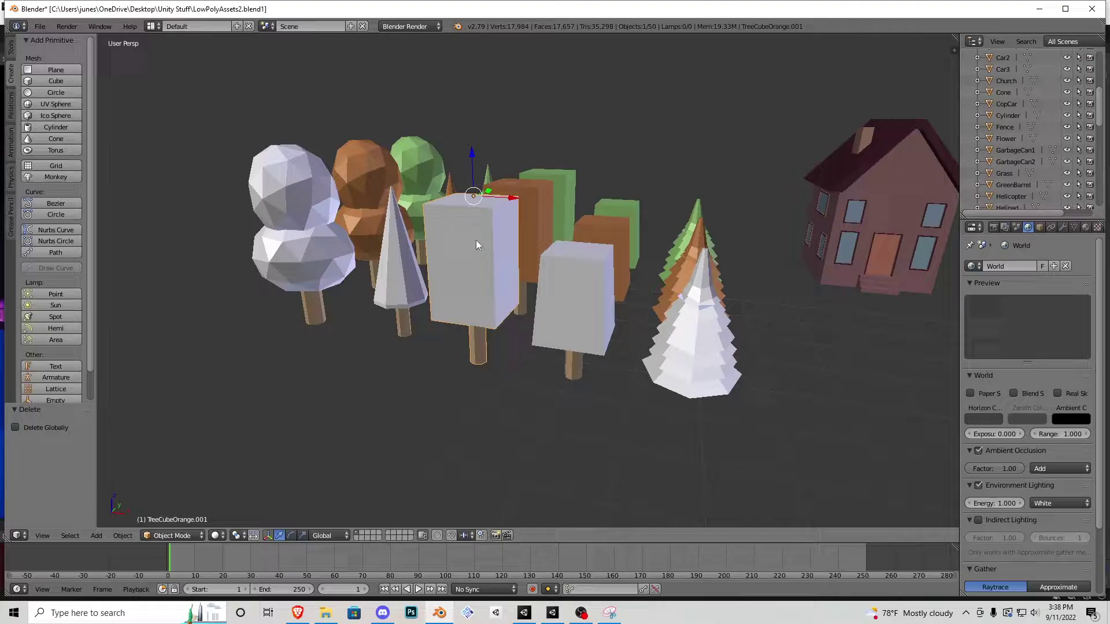
pyautogui.click(12, 51)
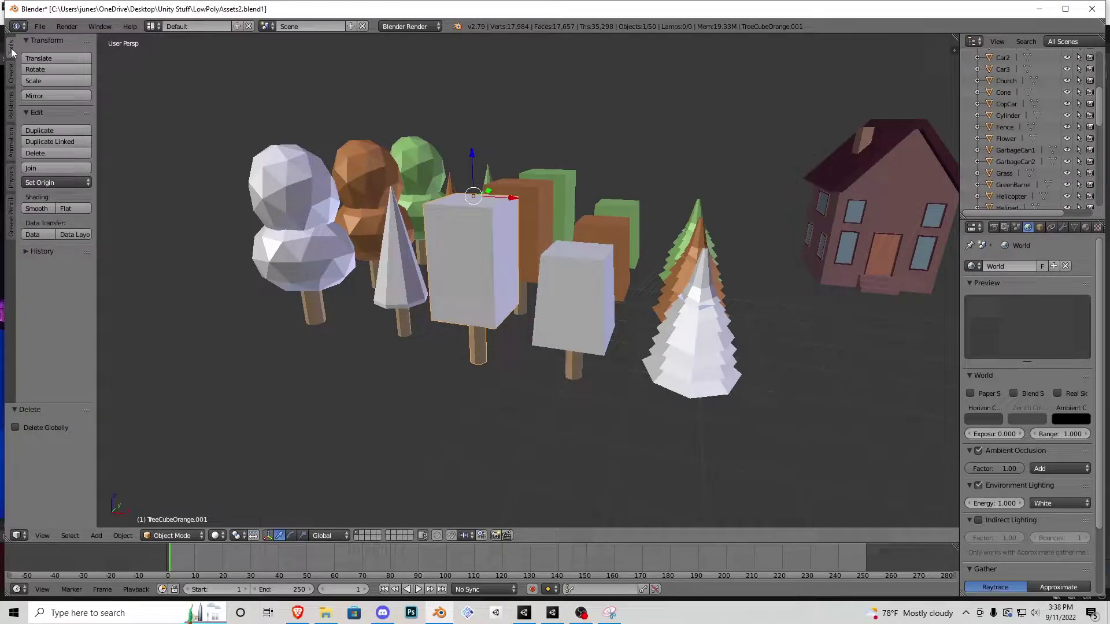
pyautogui.click(35, 209)
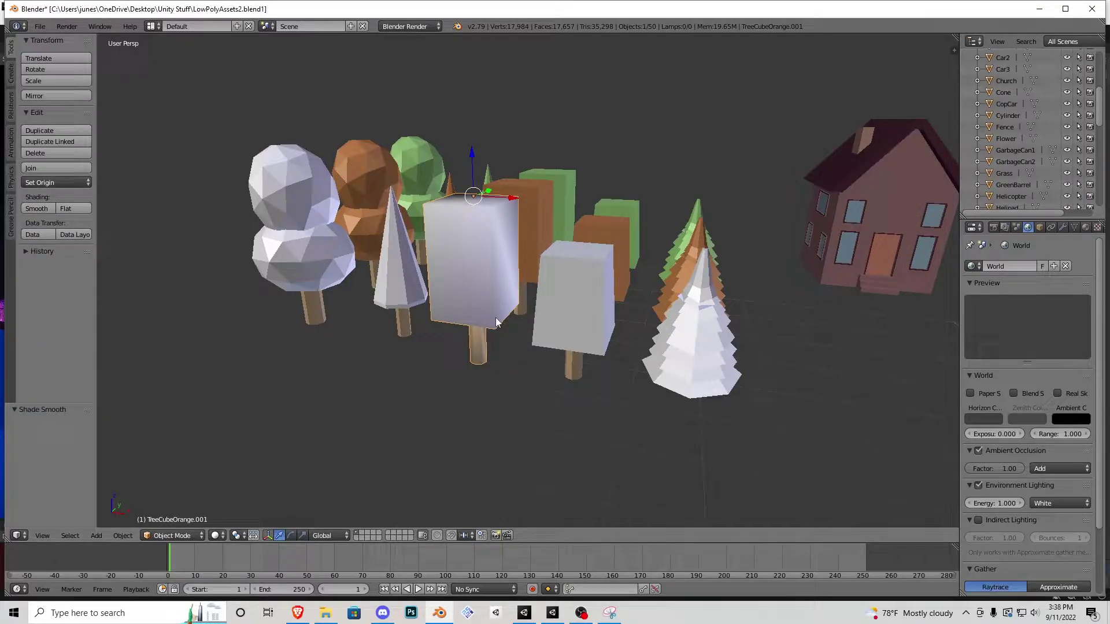
pyautogui.click(71, 211)
# Step: Add a Subdivision Surface modifier to the tall white cube tree with 2 view subdivisions
pyautogui.click(1063, 227)
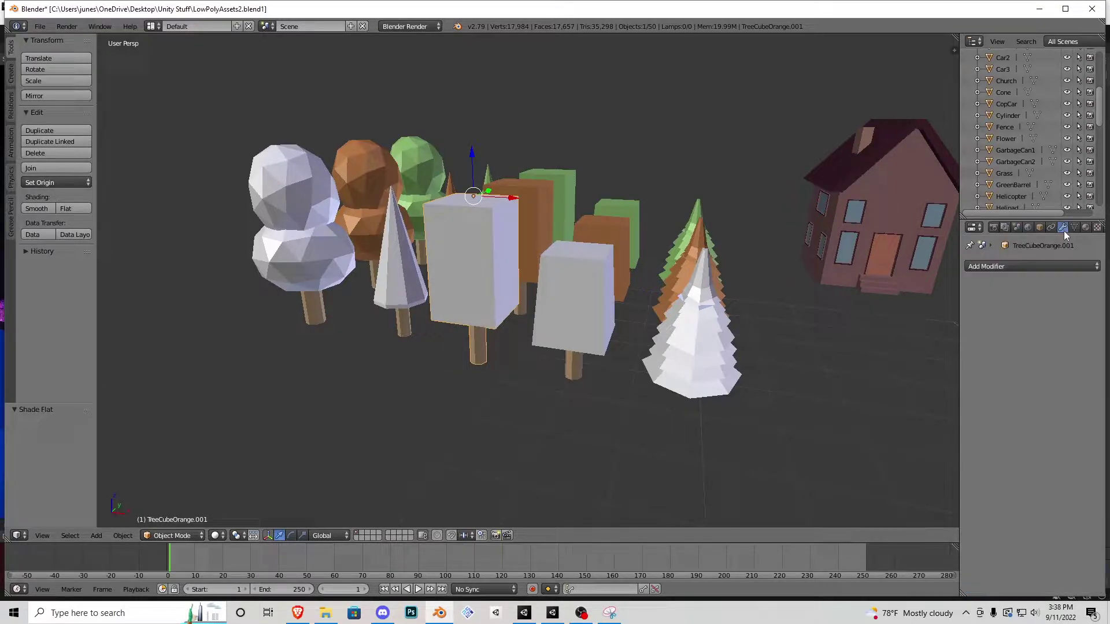
pyautogui.click(1026, 267)
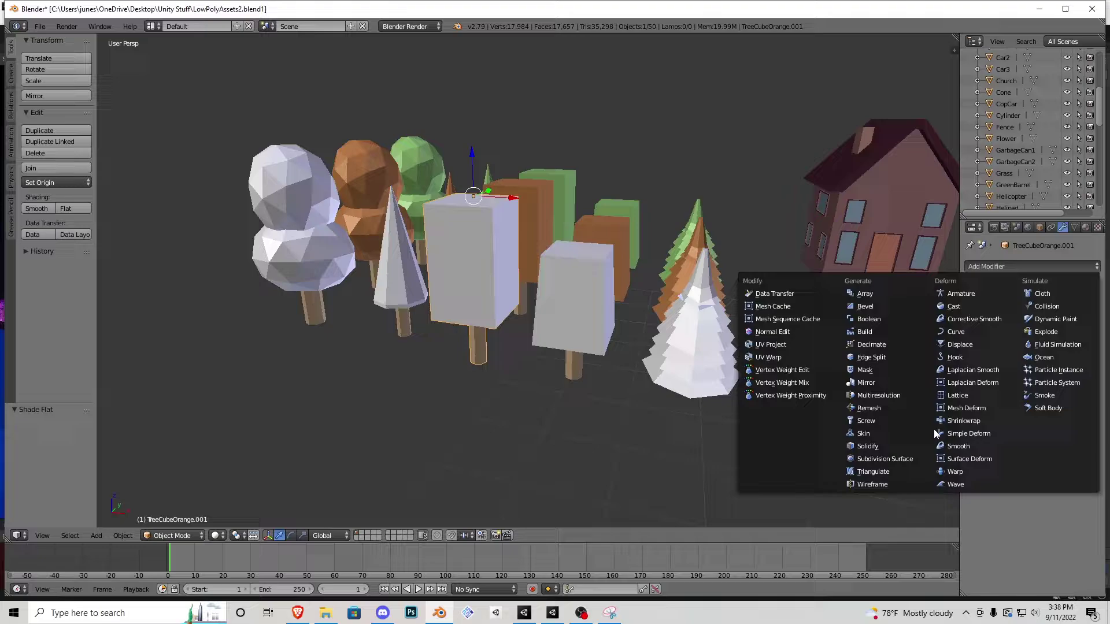
pyautogui.click(885, 460)
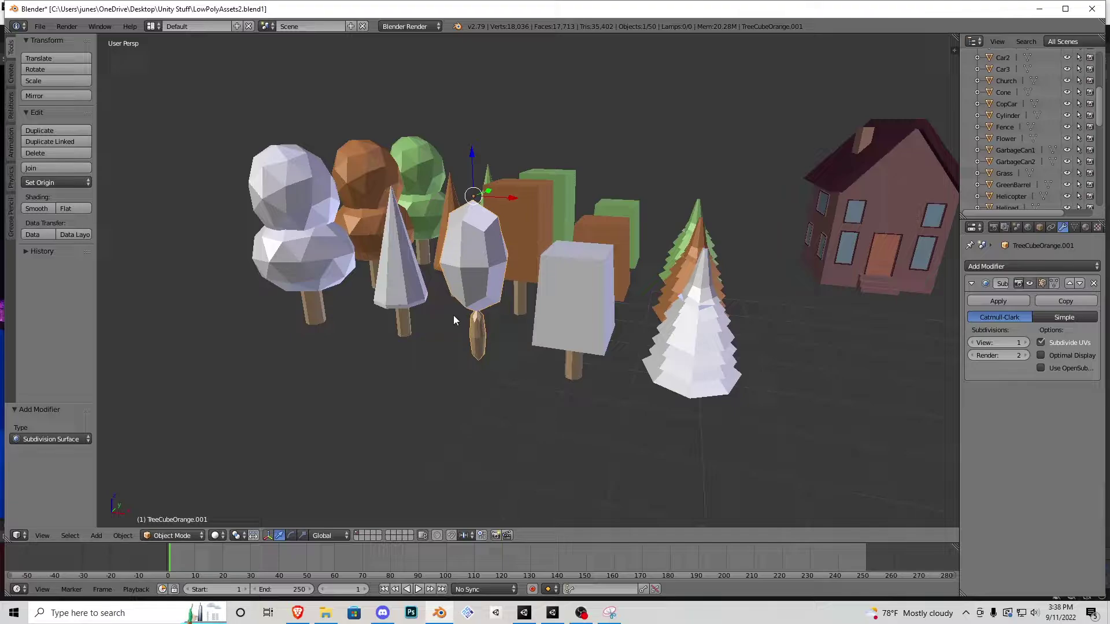
pyautogui.click(1025, 342)
# Step: Lower the subdivided white tree's crown along the Z axis onto its trunk and shade the tree smooth
pyautogui.hotkey('shift', 'f')
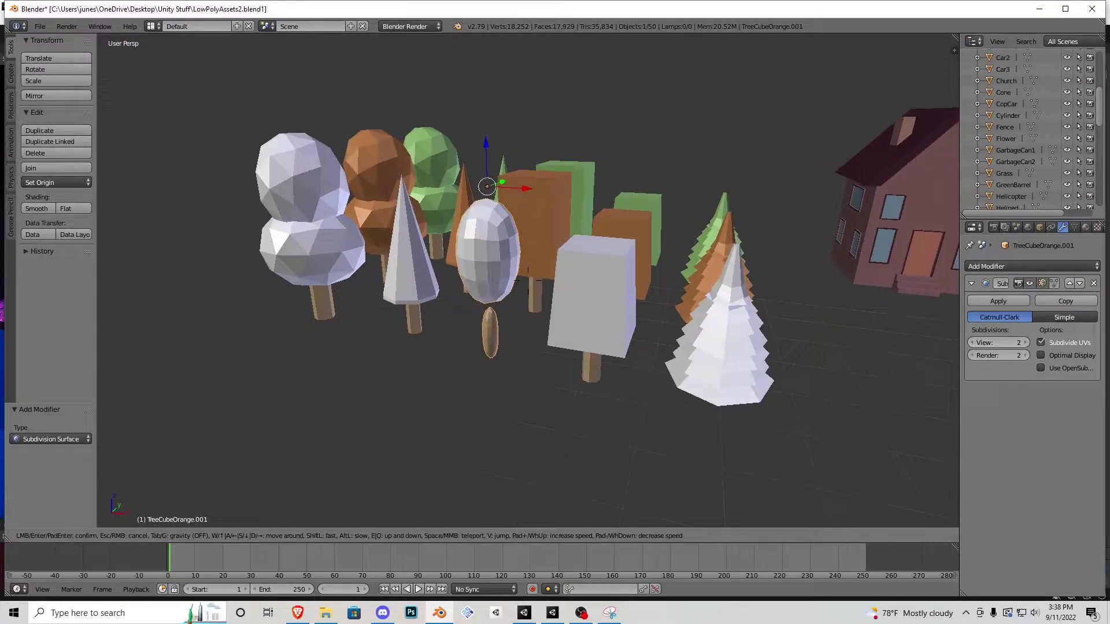
pyautogui.press('w')
pyautogui.press('s')
pyautogui.click(518, 308)
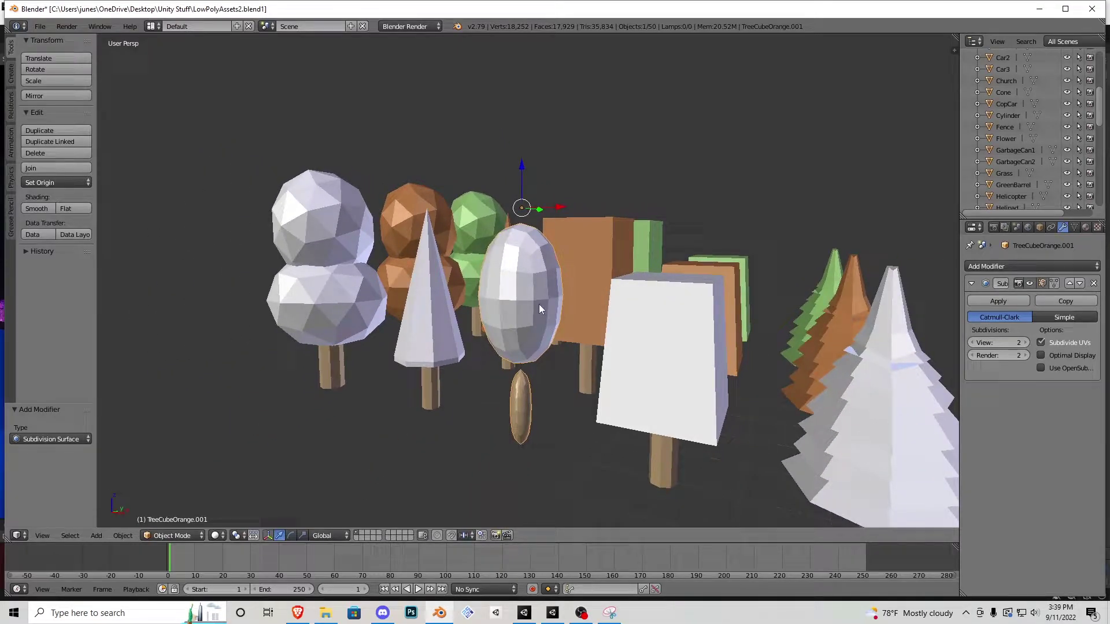
pyautogui.press('Tab')
pyautogui.rightClick(516, 300)
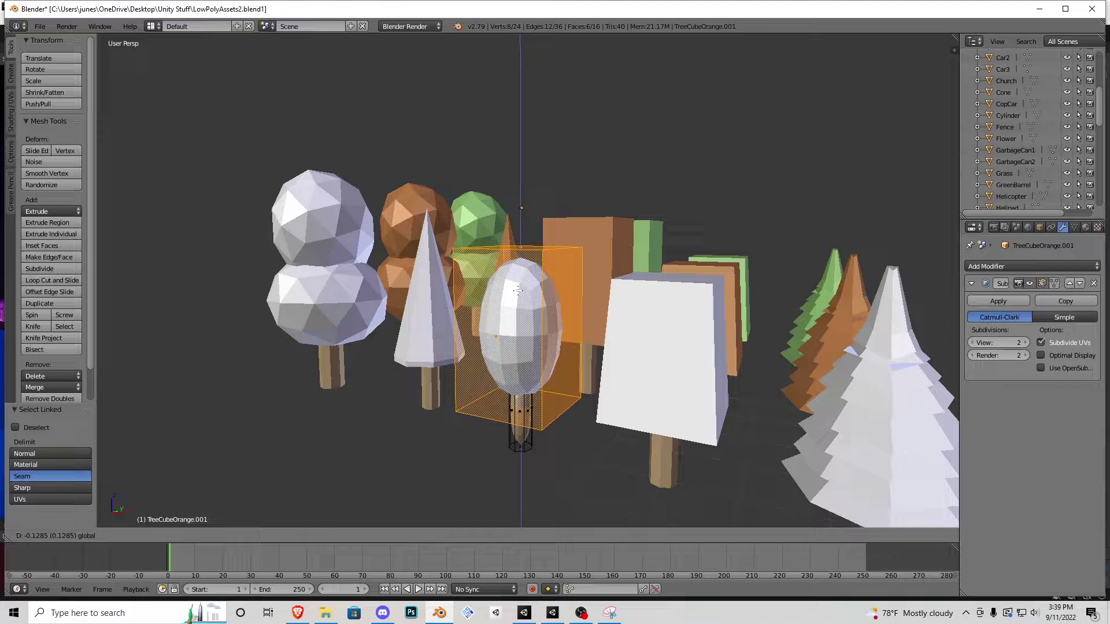
pyautogui.press('Tab')
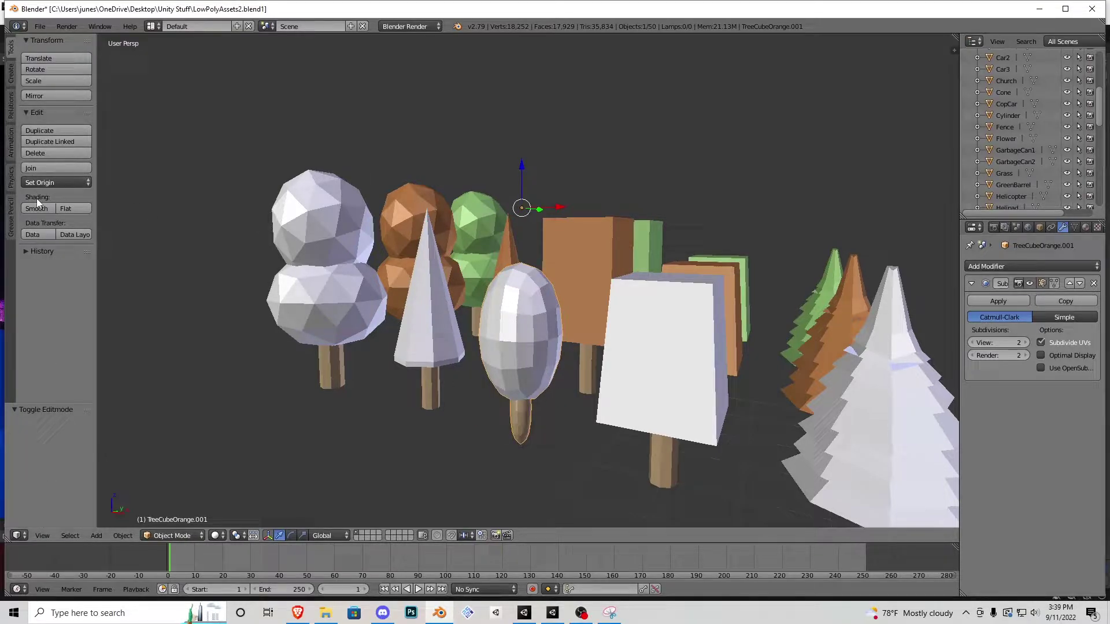
pyautogui.click(37, 209)
# Step: Give the white round tree a Subdivision Surface modifier with 2 view subdivisions and smooth shading
pyautogui.hotkey('shift', 'f')
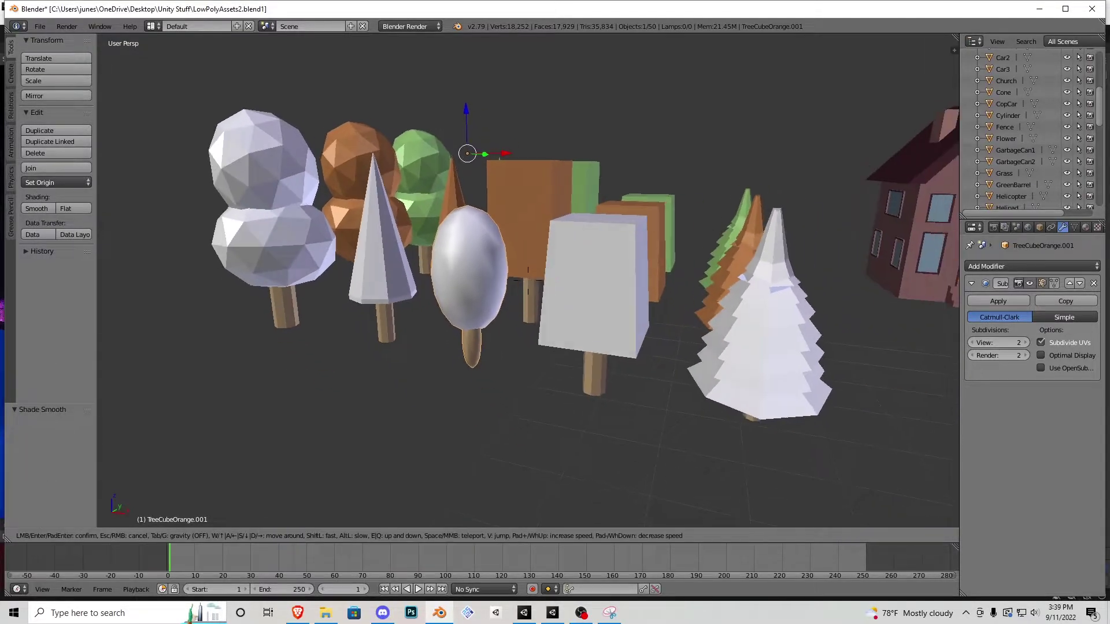
pyautogui.click(529, 285)
pyautogui.moveTo(477, 262); pyautogui.dragTo(513, 328, button='middle')
pyautogui.rightClick(513, 328)
pyautogui.click(1028, 269)
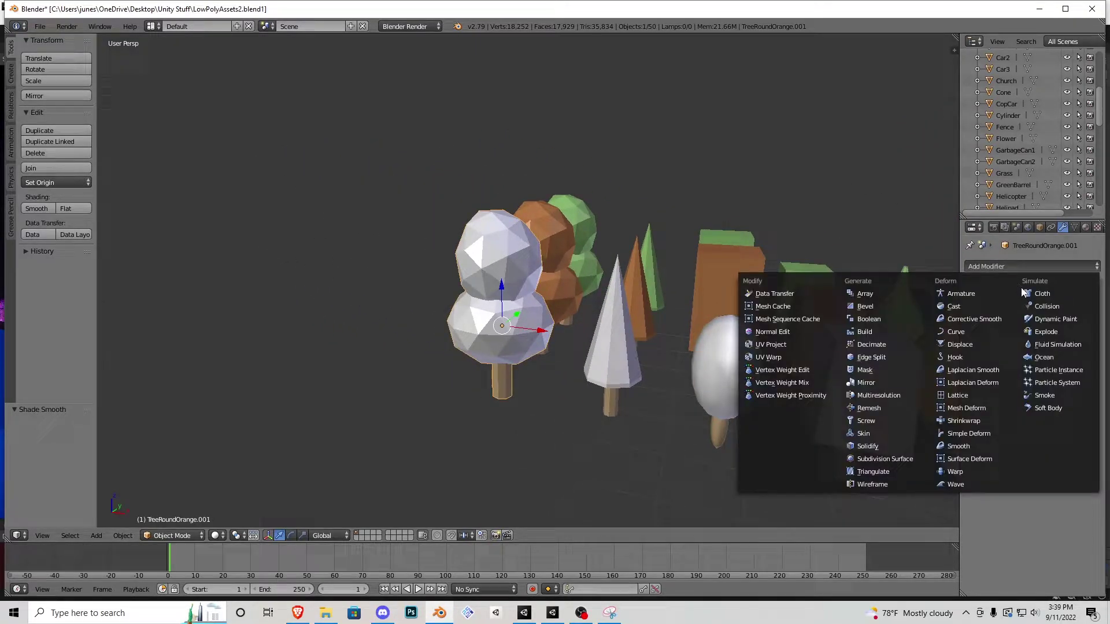
pyautogui.click(948, 445)
pyautogui.click(1029, 266)
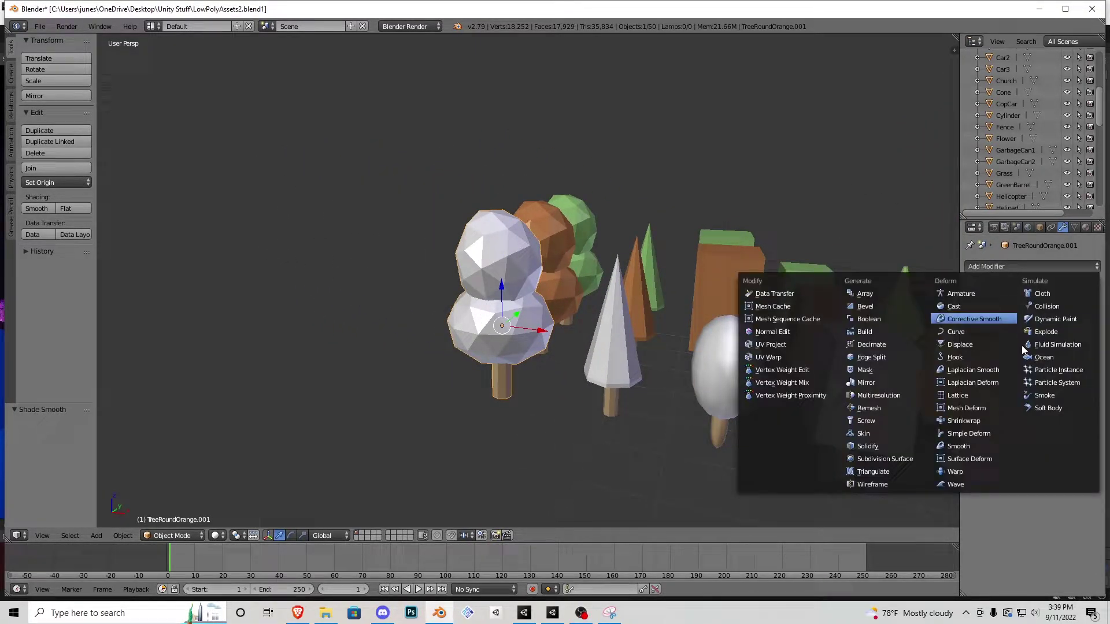
pyautogui.click(916, 458)
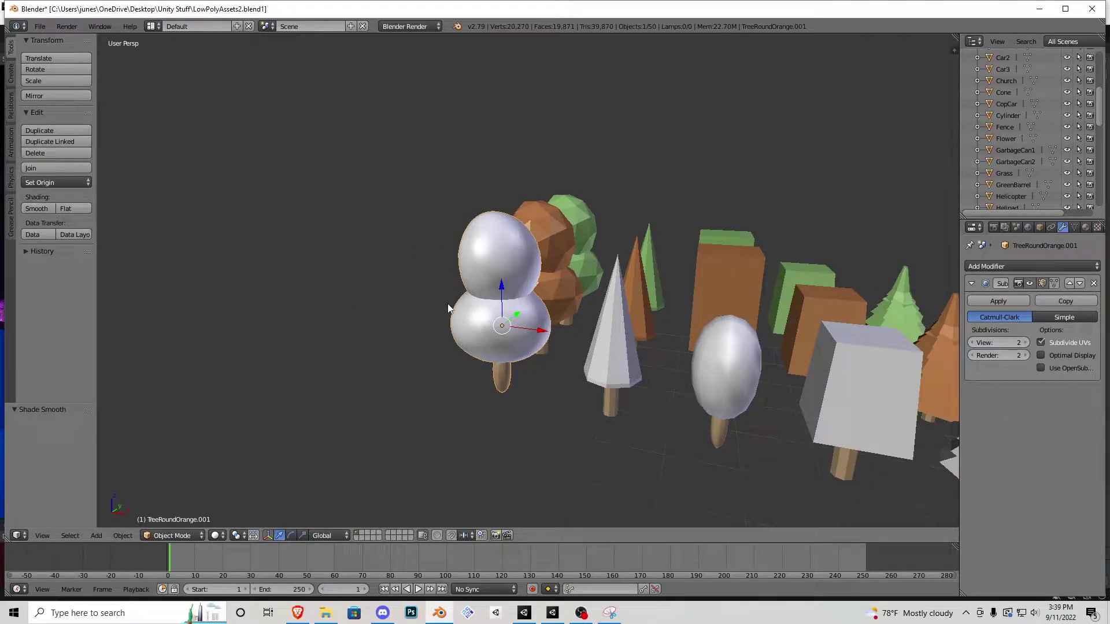
# Step: Compare the smoothed white trees with the other trees and the houses in the asset layout
pyautogui.hotkey('shift', 'f')
pyautogui.press('s')
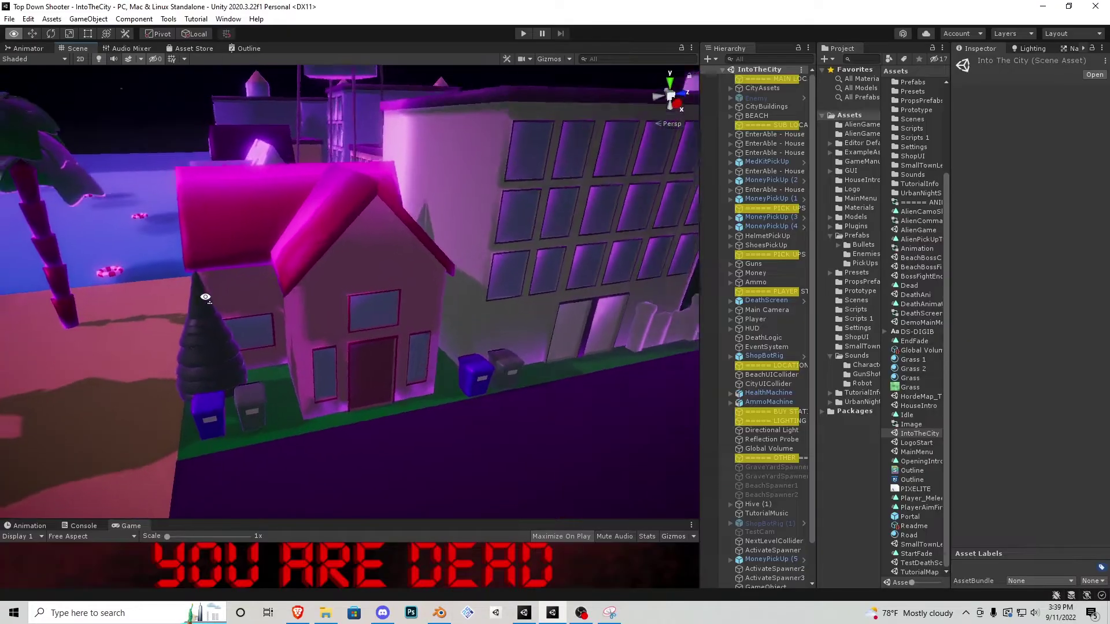
pyautogui.moveTo(206, 297); pyautogui.dragTo(345, 341, button='right')
pyautogui.scroll(-1, 370, 289)
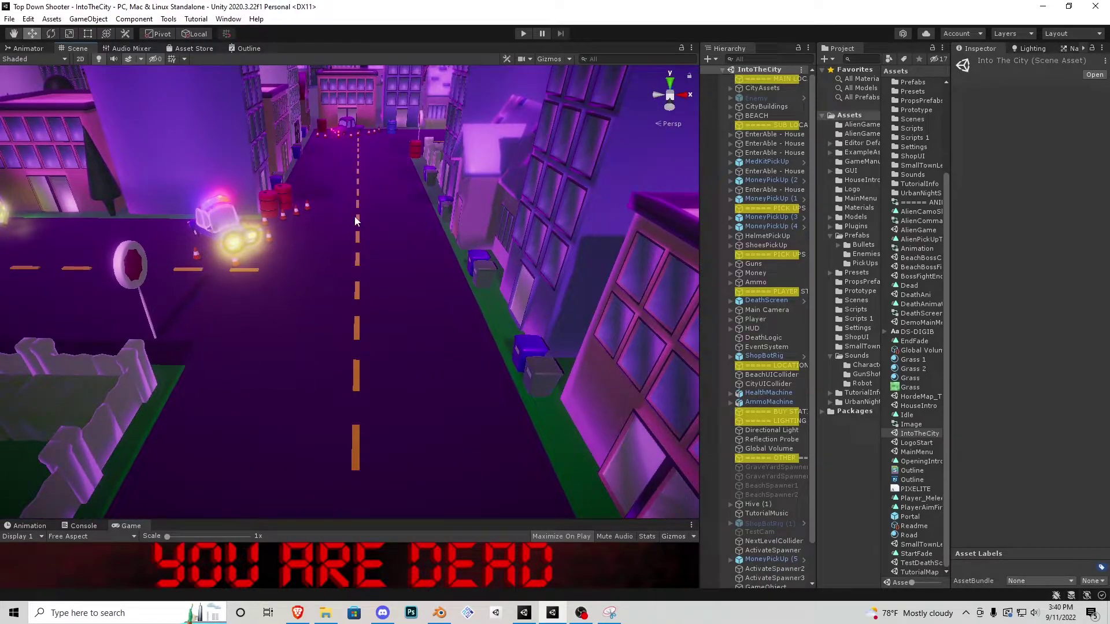
# Step: Examine the city street built from the assets in Unity's IntoTheCity scene
pyautogui.moveTo(355, 216); pyautogui.dragTo(356, 223, button='middle')
pyautogui.moveTo(394, 298)
pyautogui.mouseDown(button='right')
pyautogui.moveTo(396, 272)
pyautogui.moveTo(395, 289)
pyautogui.mouseUp(button='right')
pyautogui.press('w')
pyautogui.press('s')
# Step: Run the scene in Play mode and move the character along the streets past the parked vehicles, cones, houses and fences
pyautogui.hotkey('ctrl', 'p')
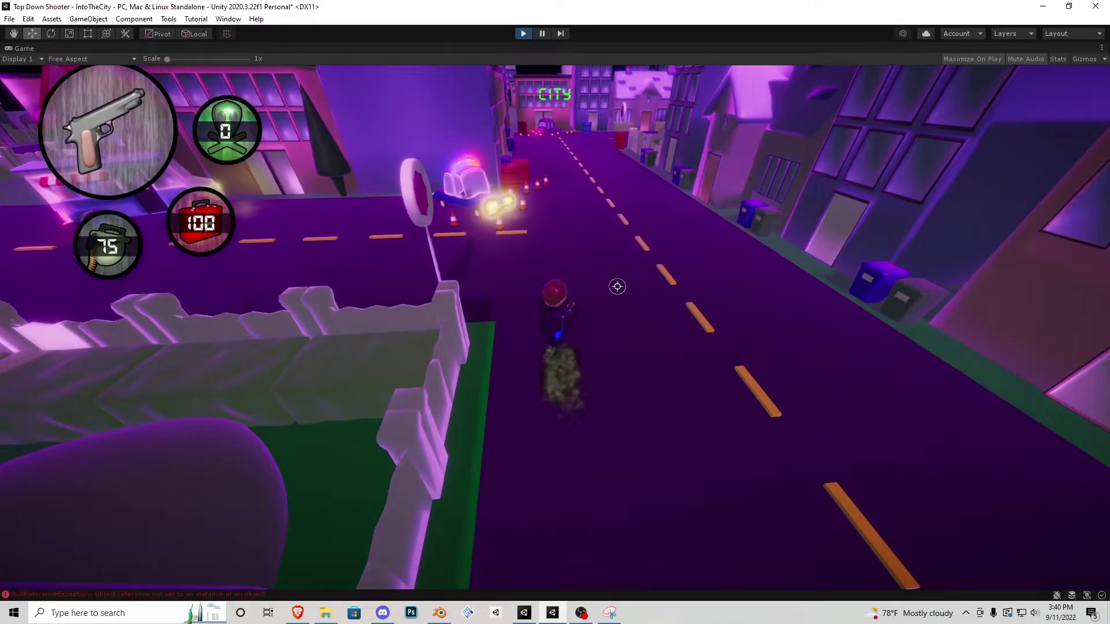
pyautogui.press('w')
pyautogui.press('a')
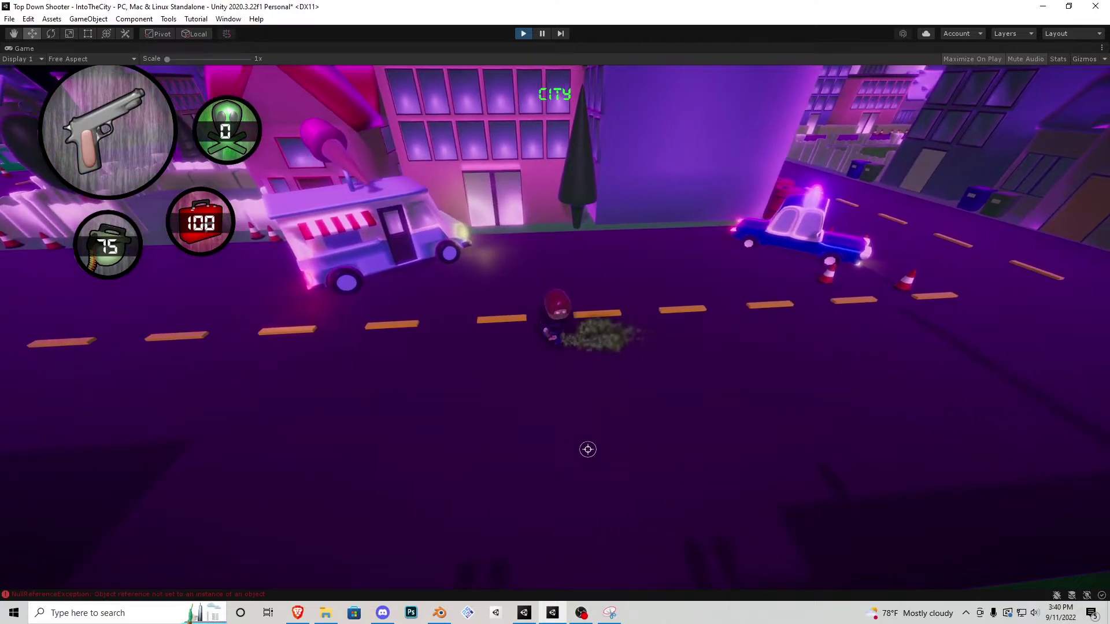
pyautogui.press('s')
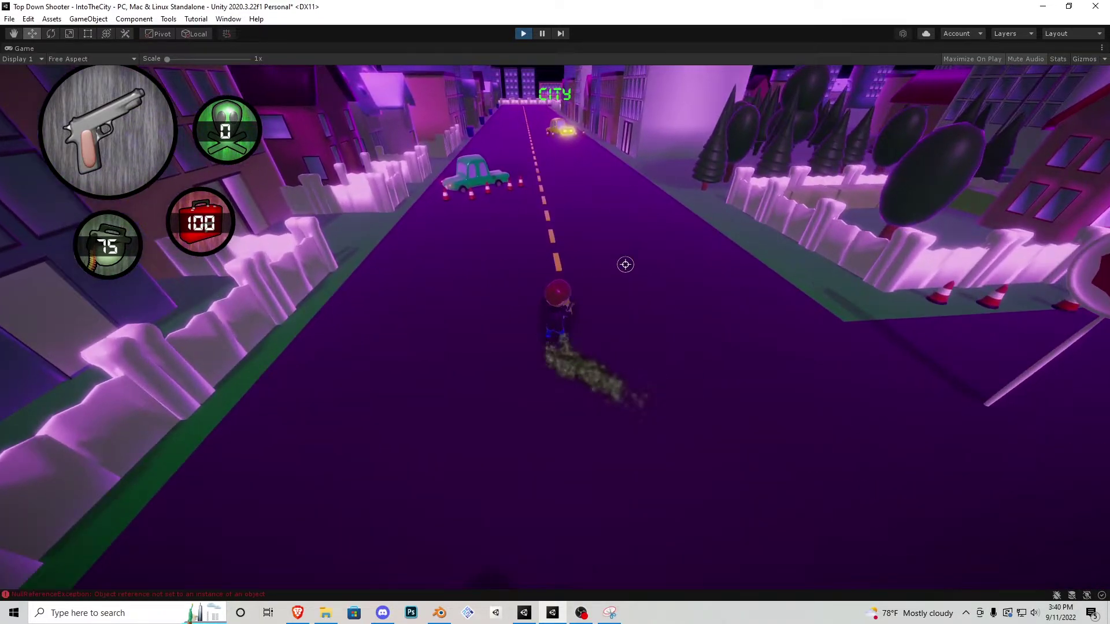
pyautogui.press('w')
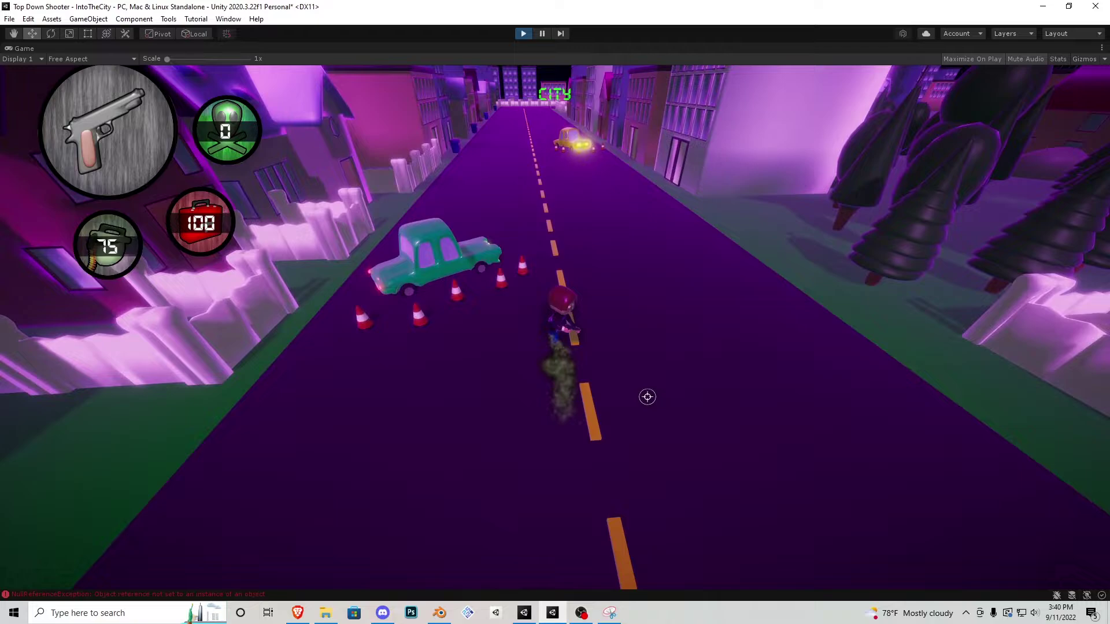
pyautogui.press('w')
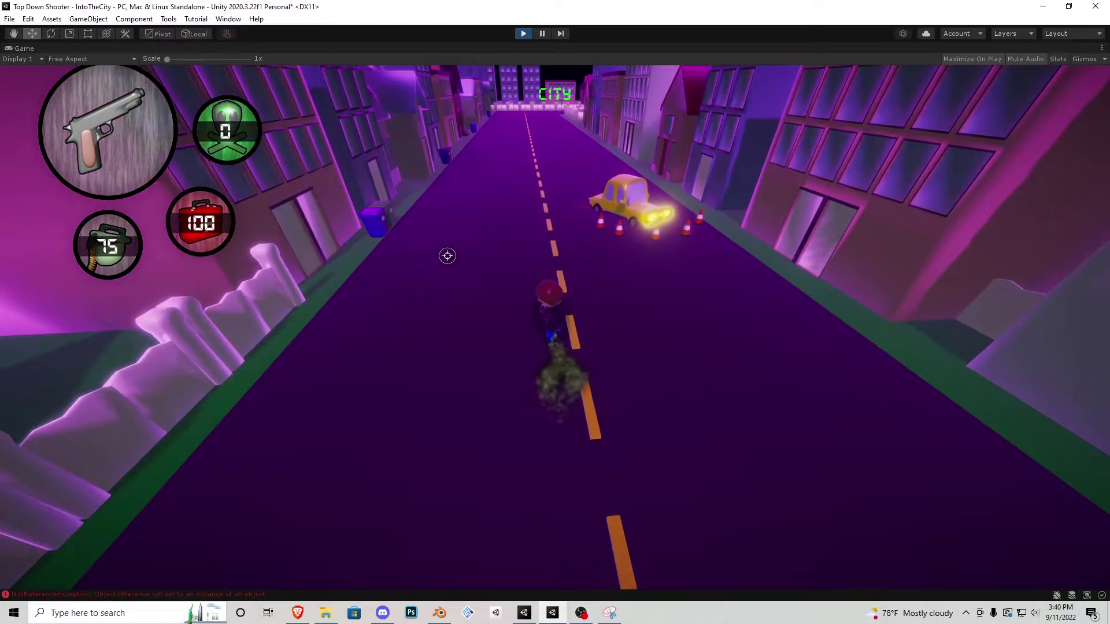
pyautogui.press('w')
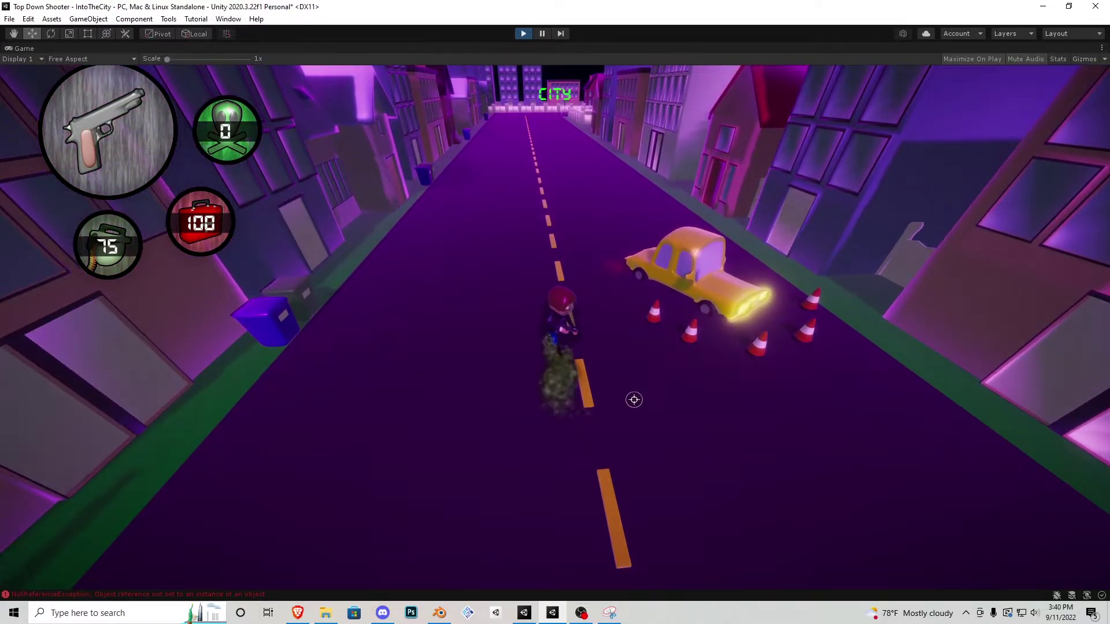
pyautogui.press('w')
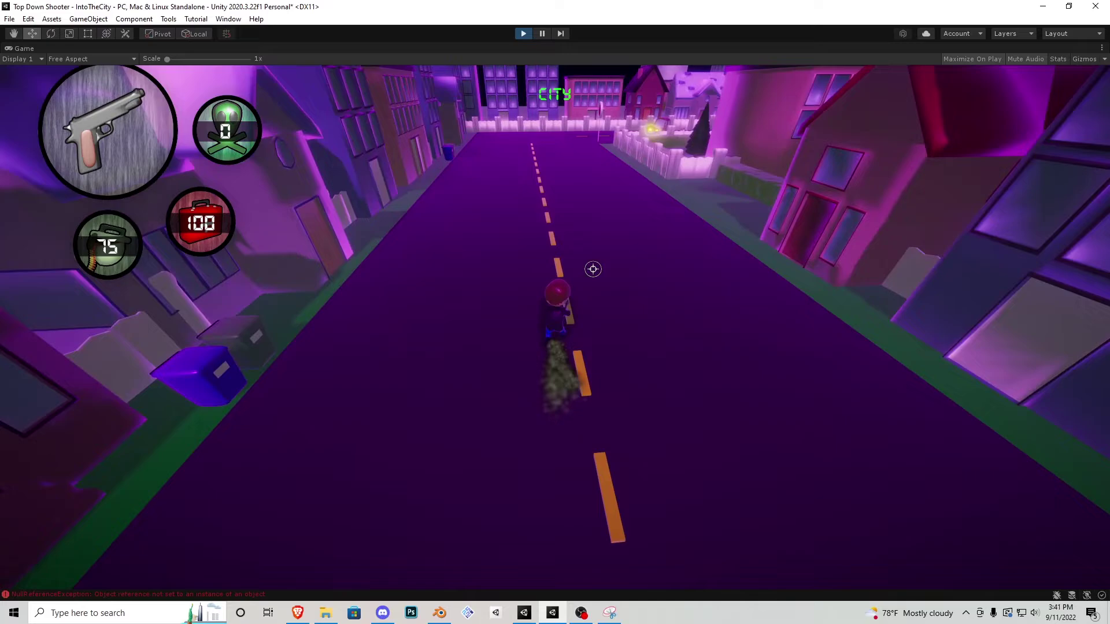
pyautogui.press('w')
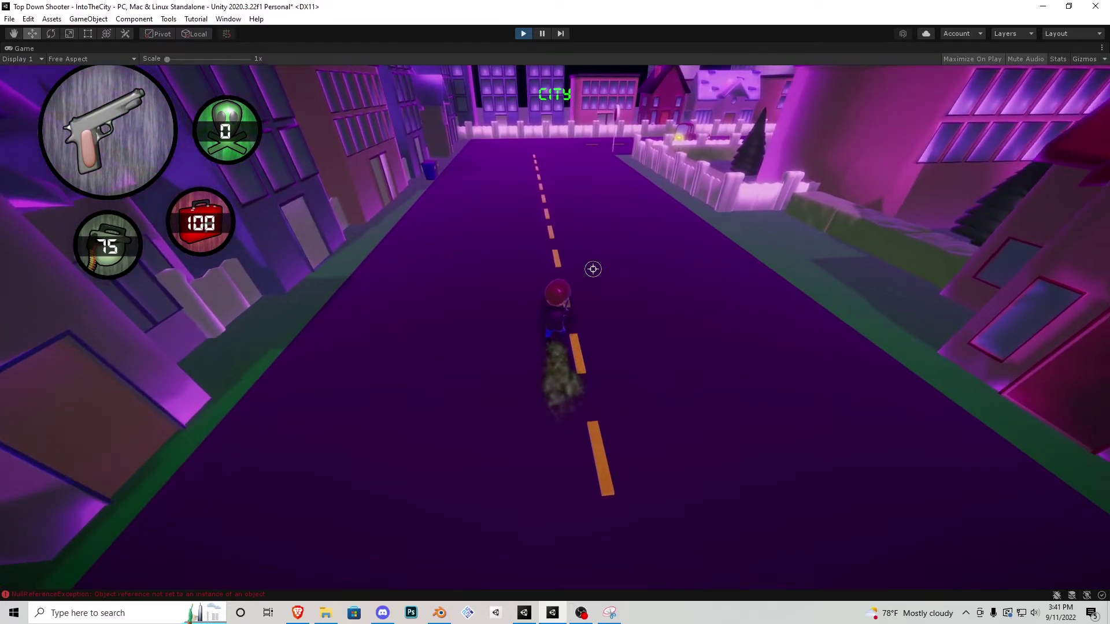
pyautogui.press('w')
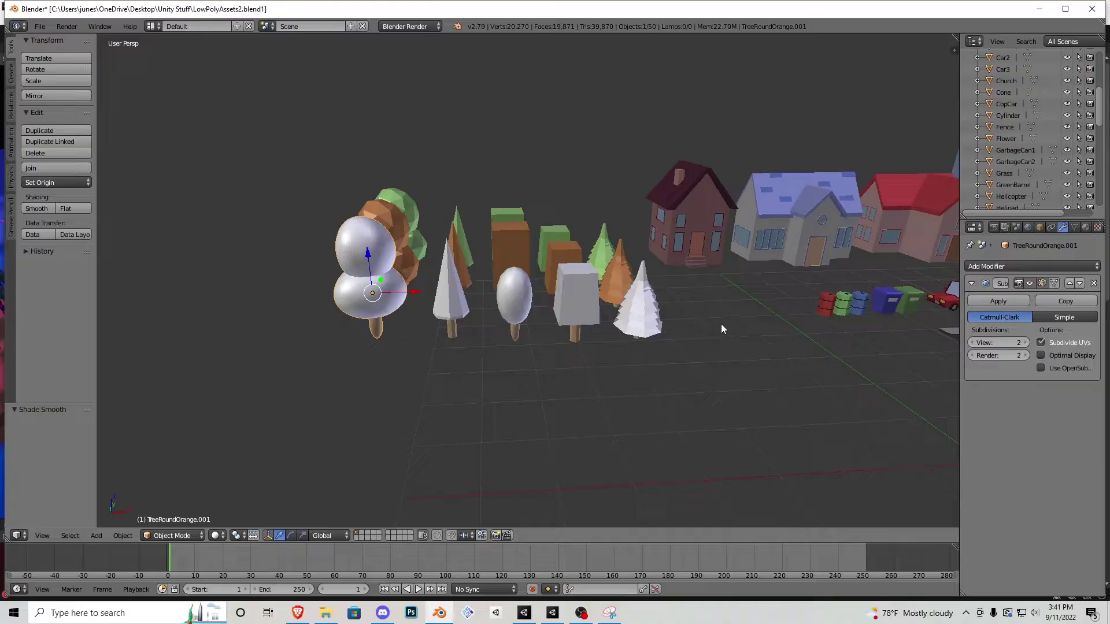
# Step: Switch back to Blender and survey the complete asset layout
pyautogui.moveTo(721, 323); pyautogui.dragTo(678, 321, button='middle')
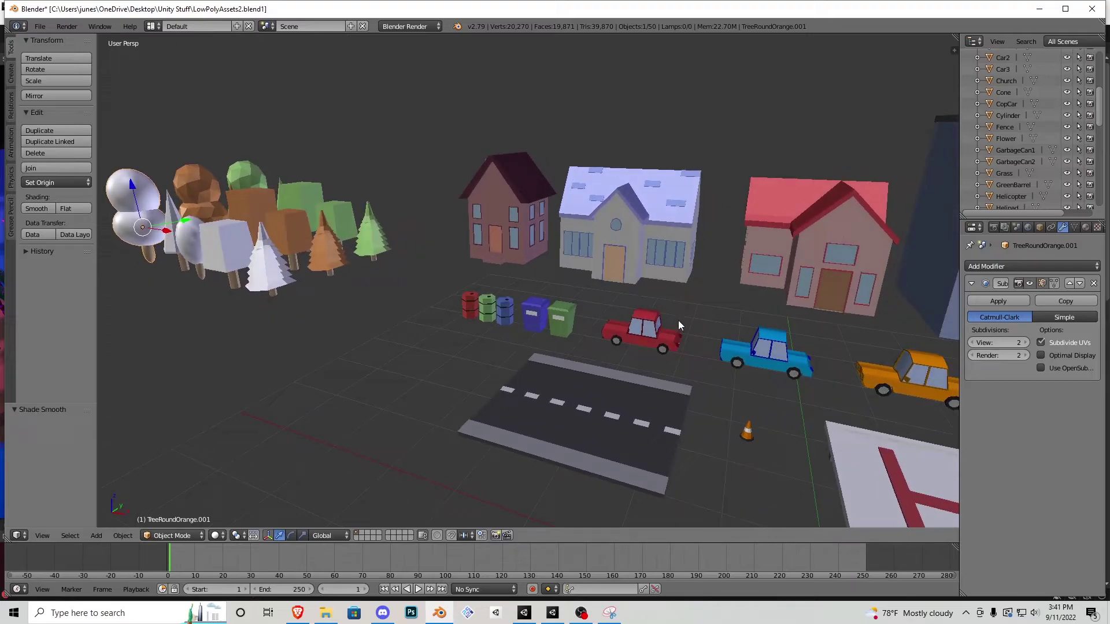
pyautogui.scroll(-8, 678, 321)
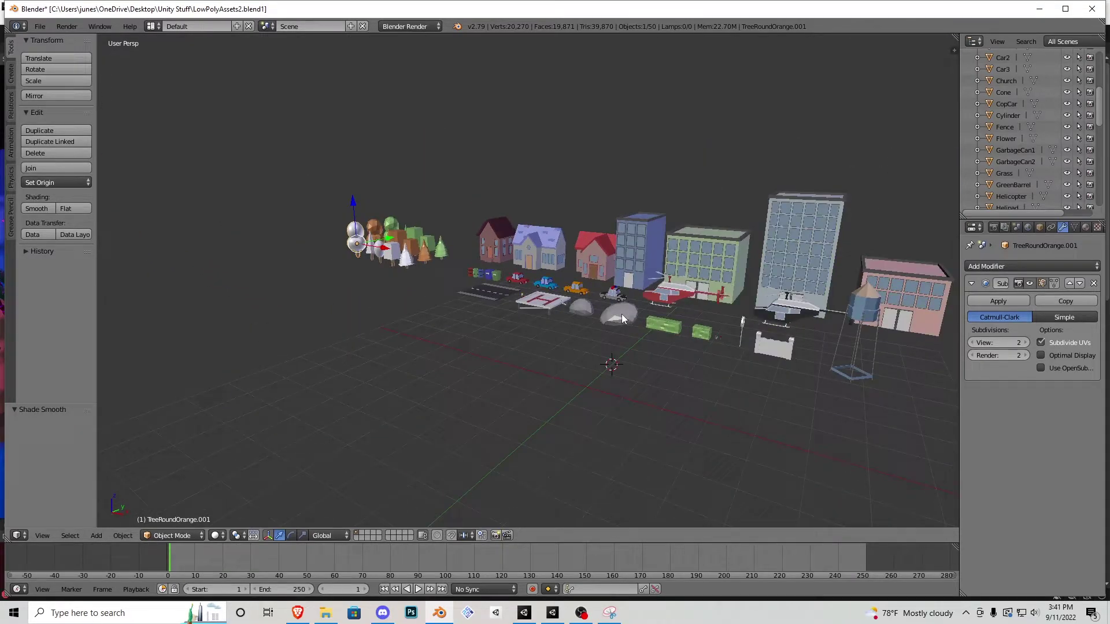